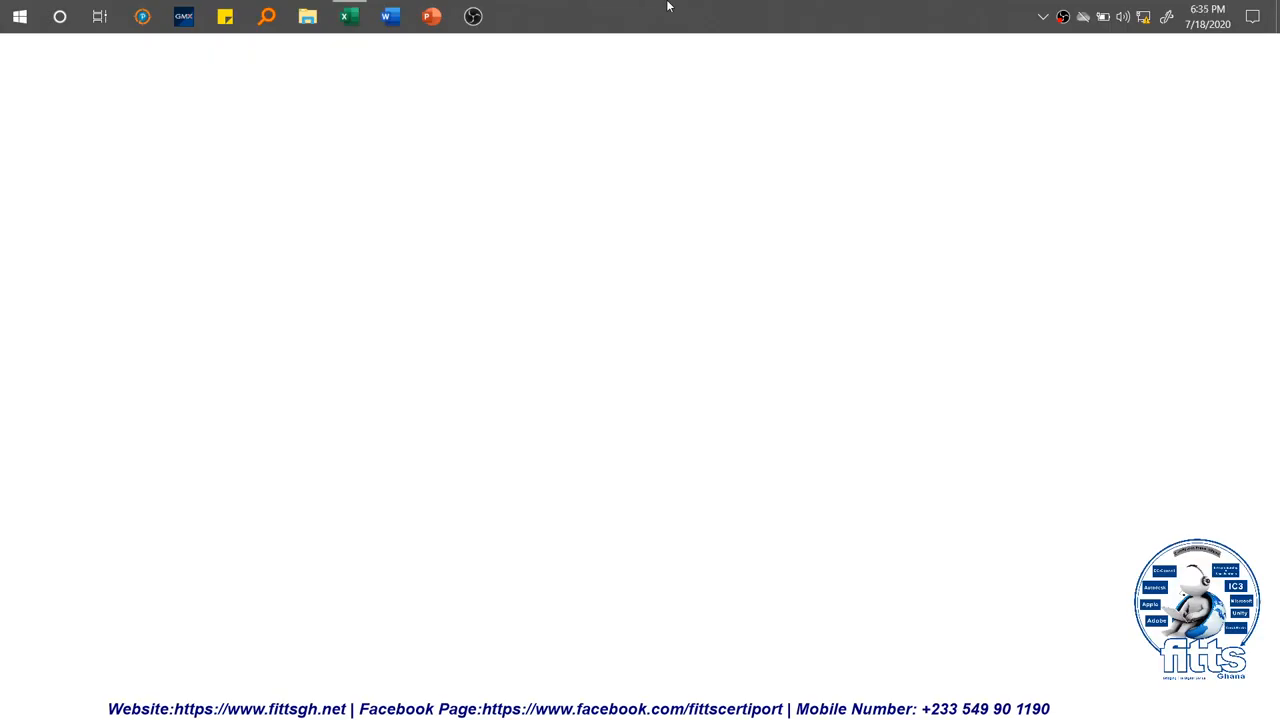
Step: Switch to Excel and save the open workbook as Excel Core in the Excel Tutorial folder on the Desktop
left_click(354, 8)
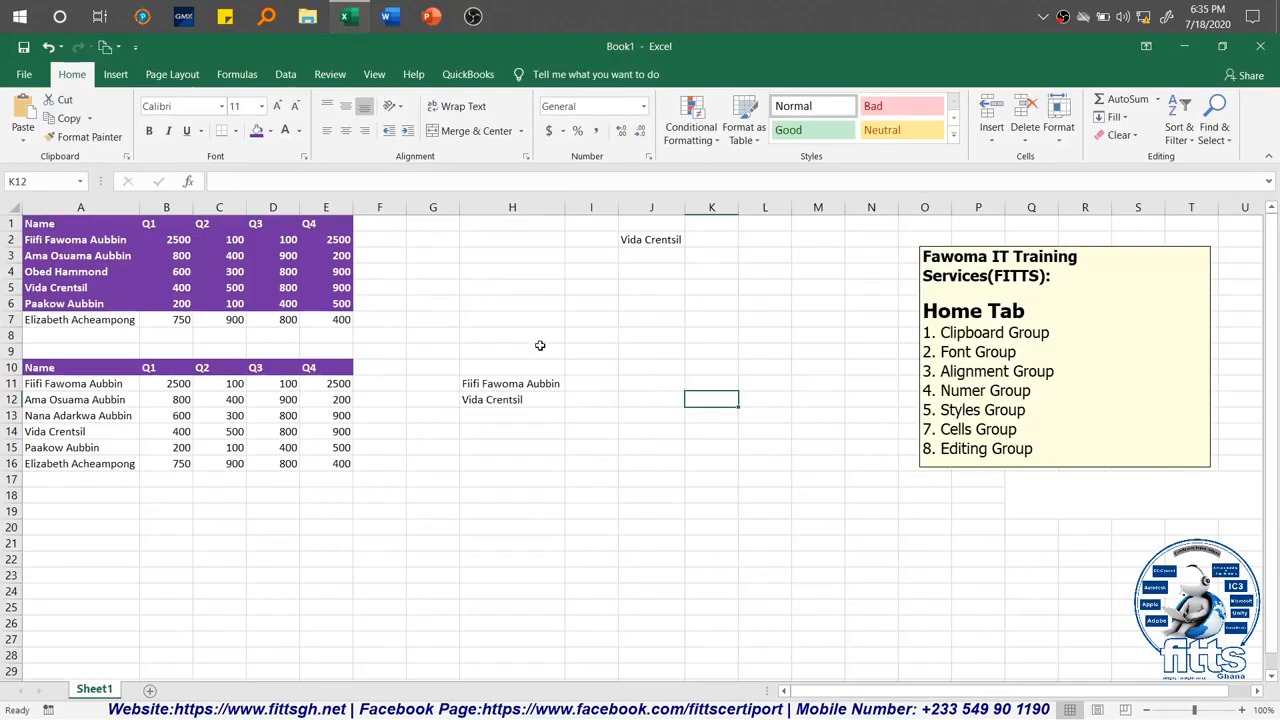
left_click(583, 353)
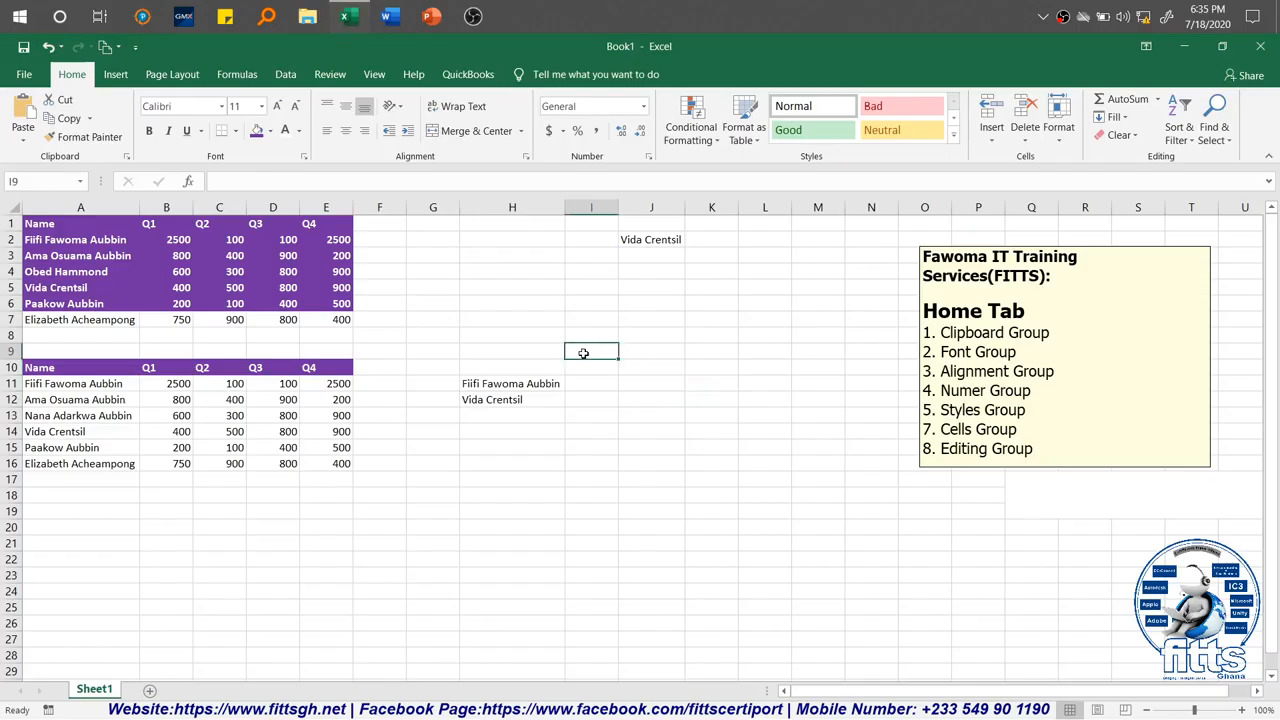
left_click(24, 76)
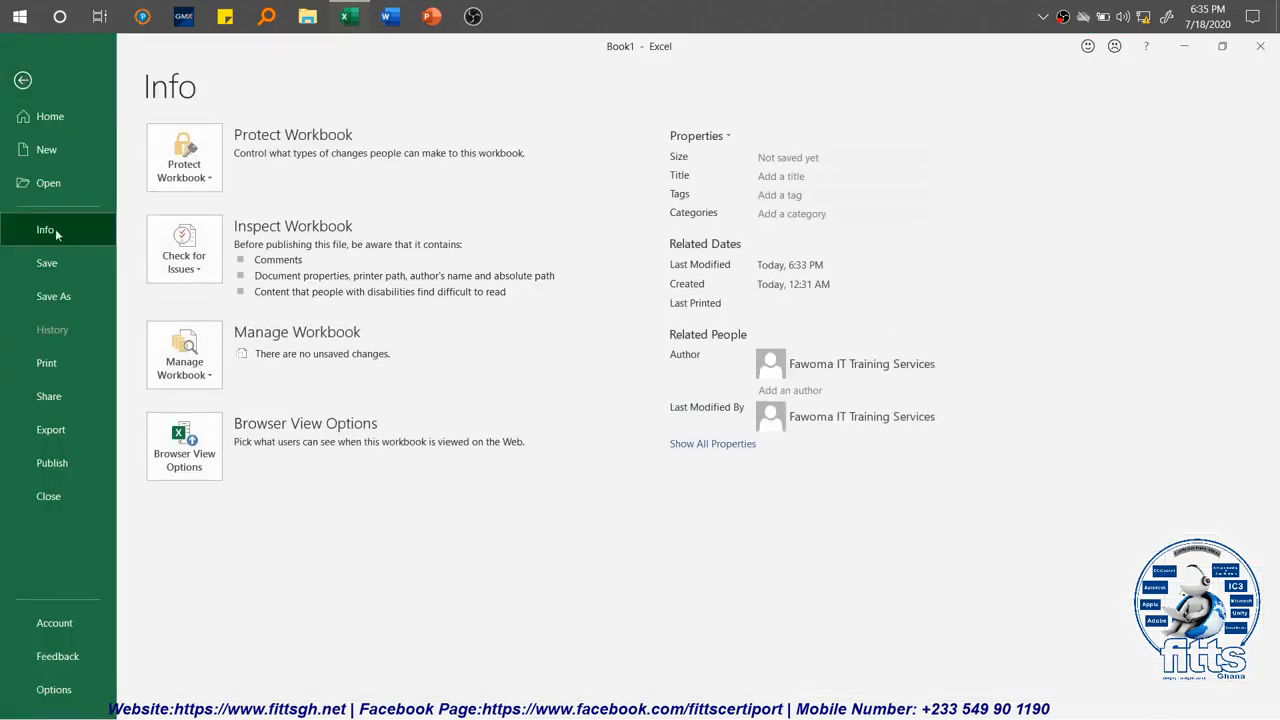
left_click(57, 260)
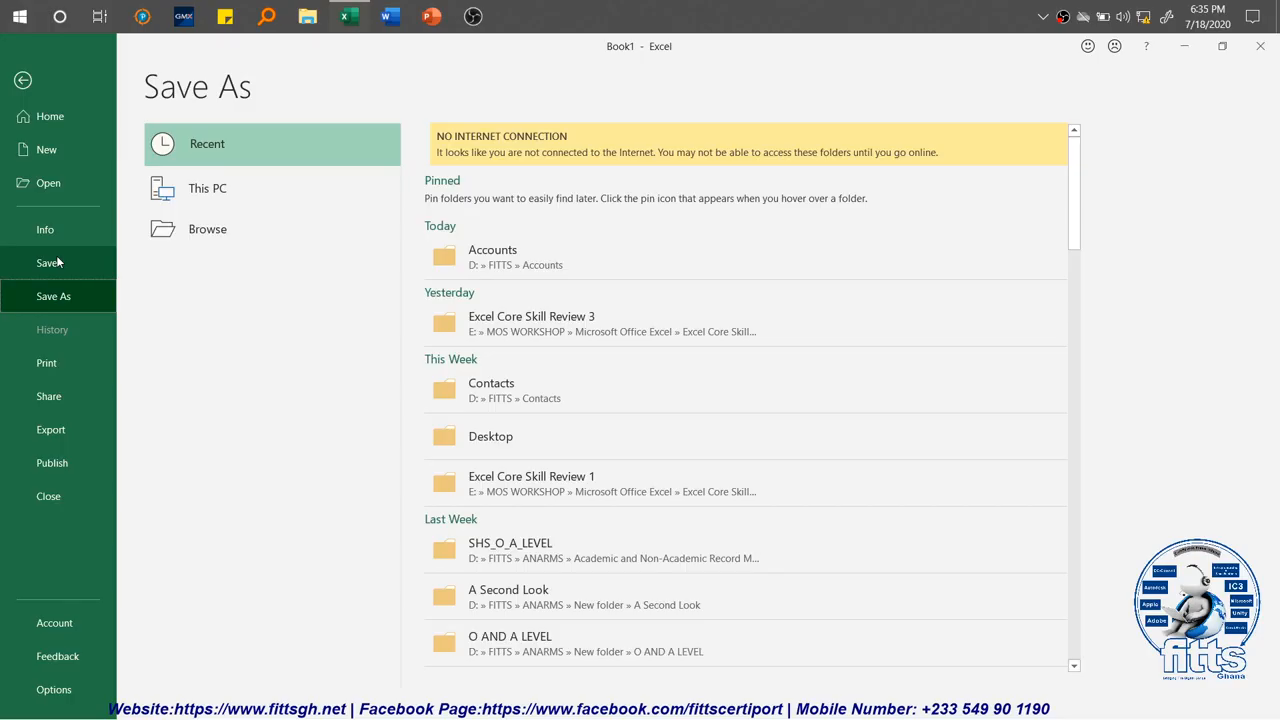
left_click(271, 229)
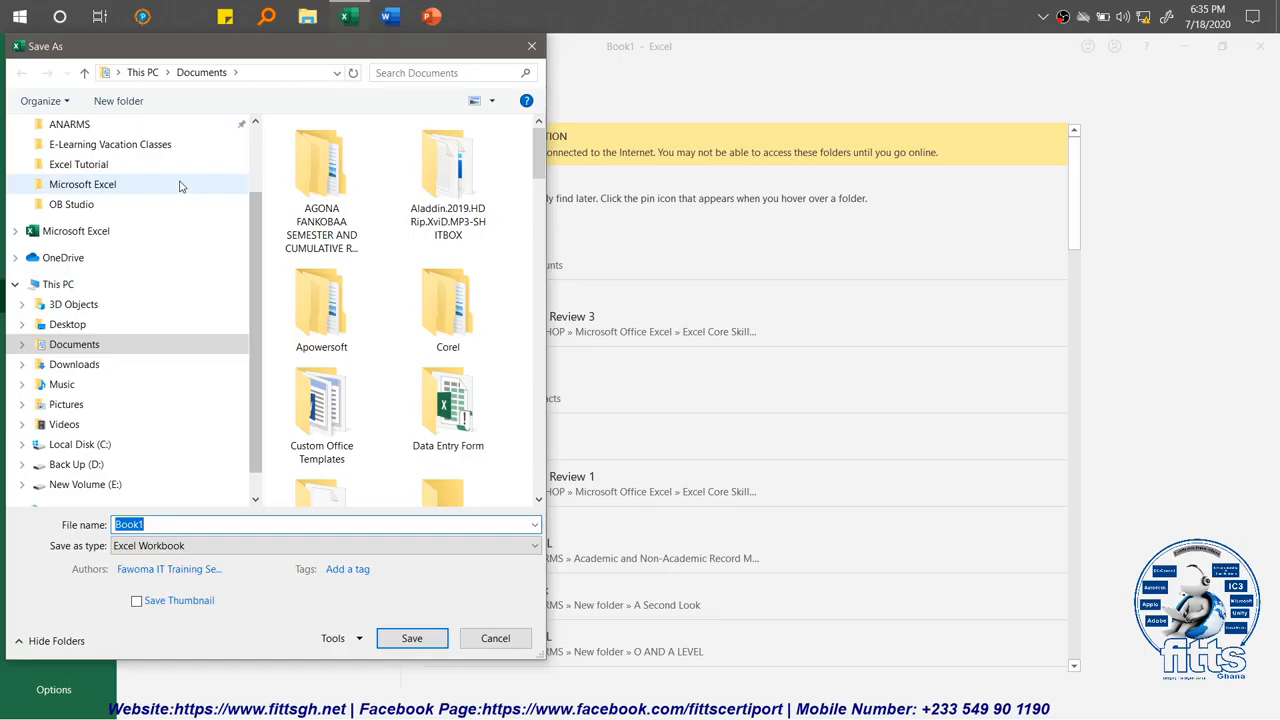
left_click(120, 164)
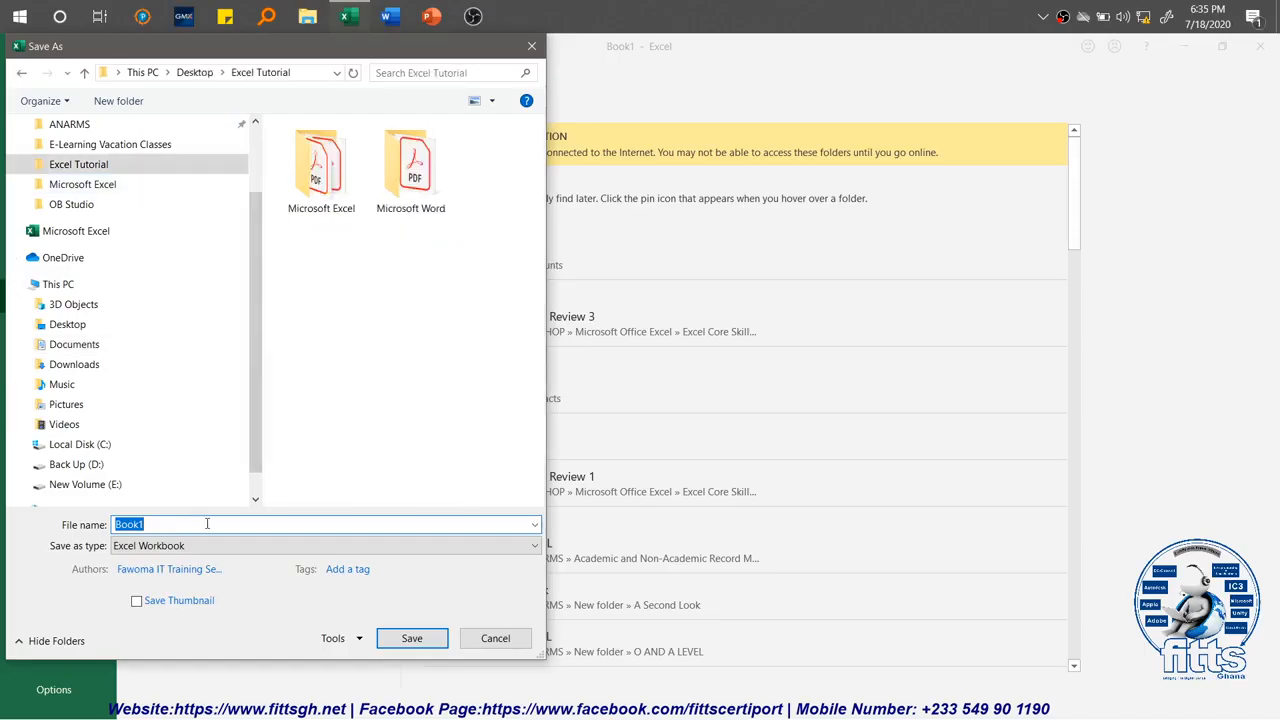
type("Excel Core")
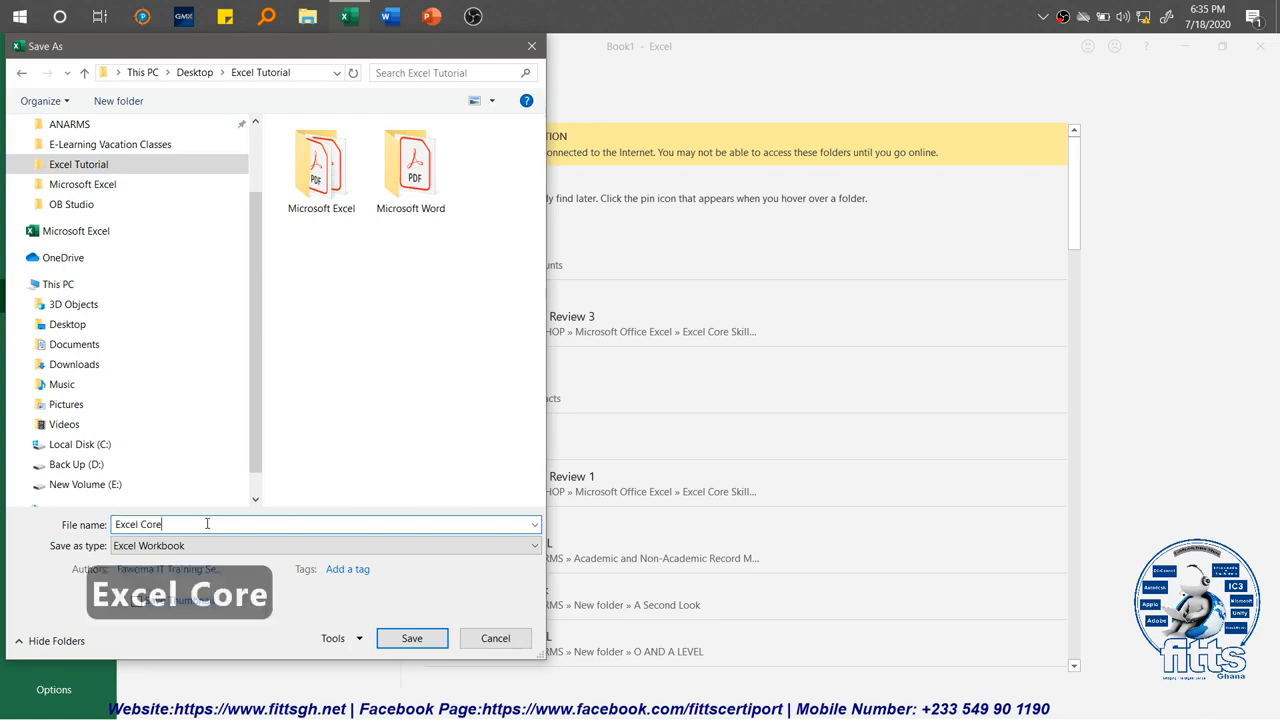
left_click(428, 642)
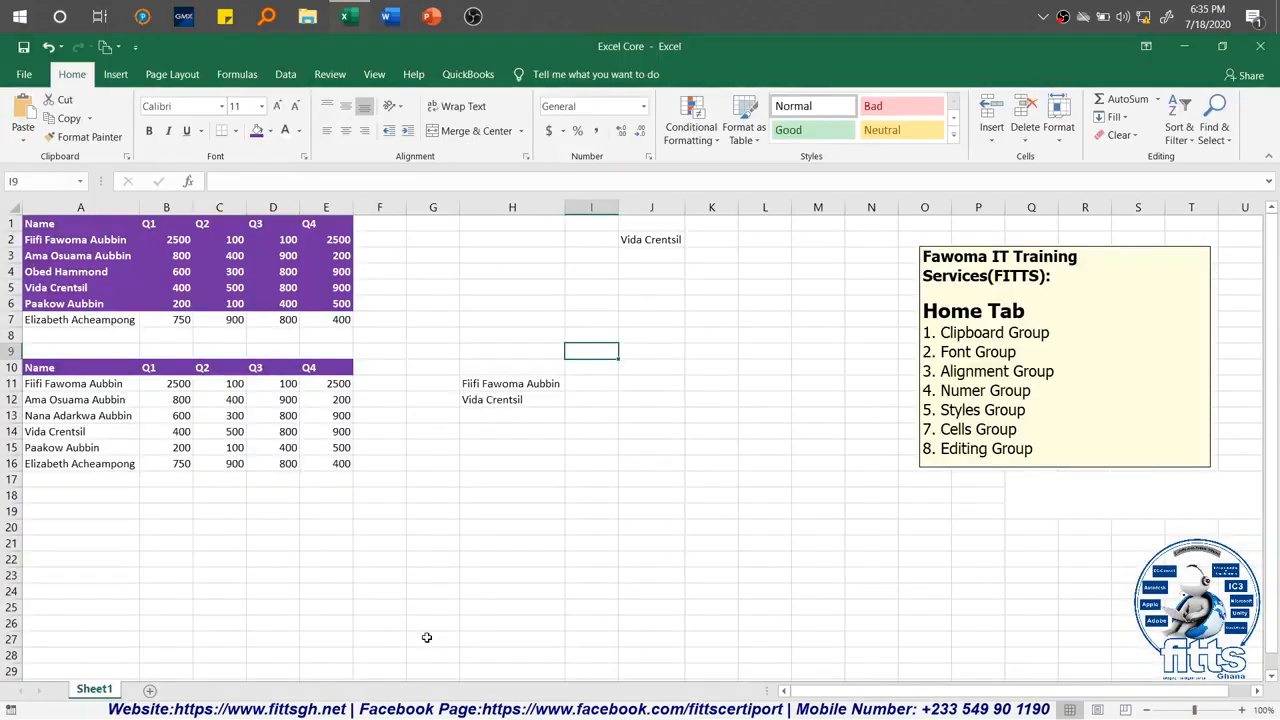
Step: Delete the line "1. Clipboard Group" and its leftover empty line from the Home Tab comment box
left_click(1020, 352)
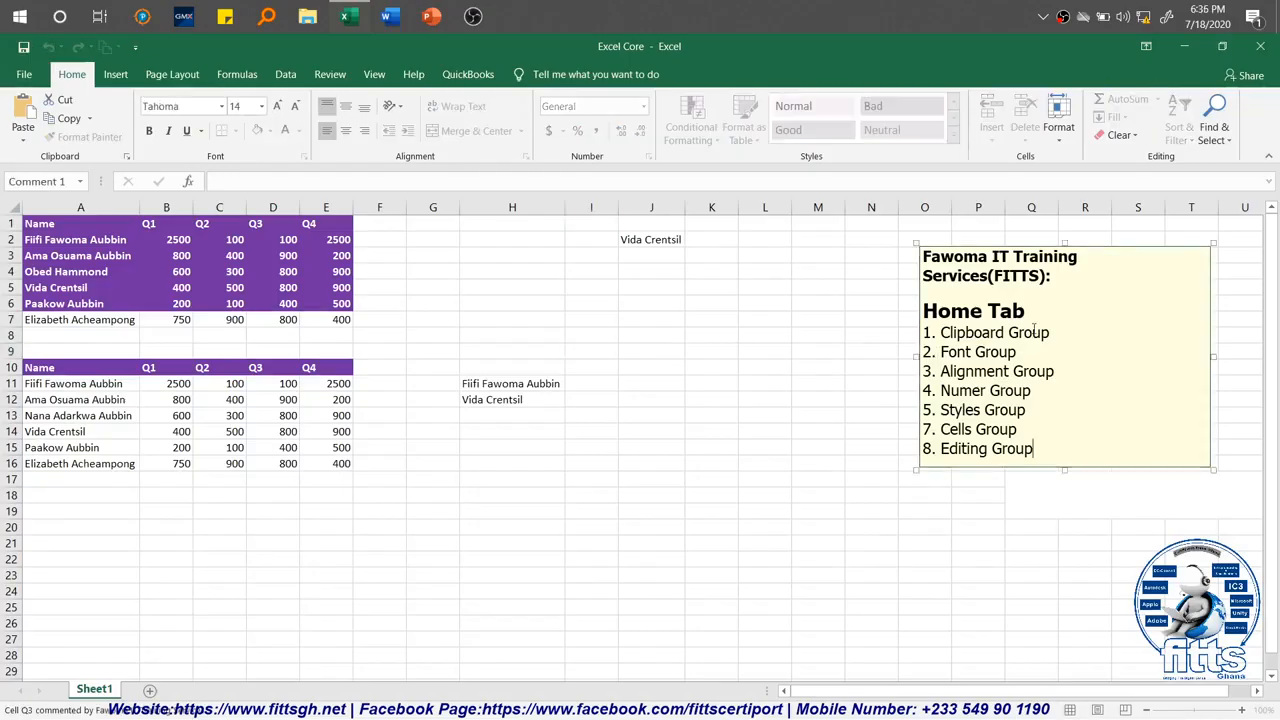
left_click_drag(1021, 333, 922, 333)
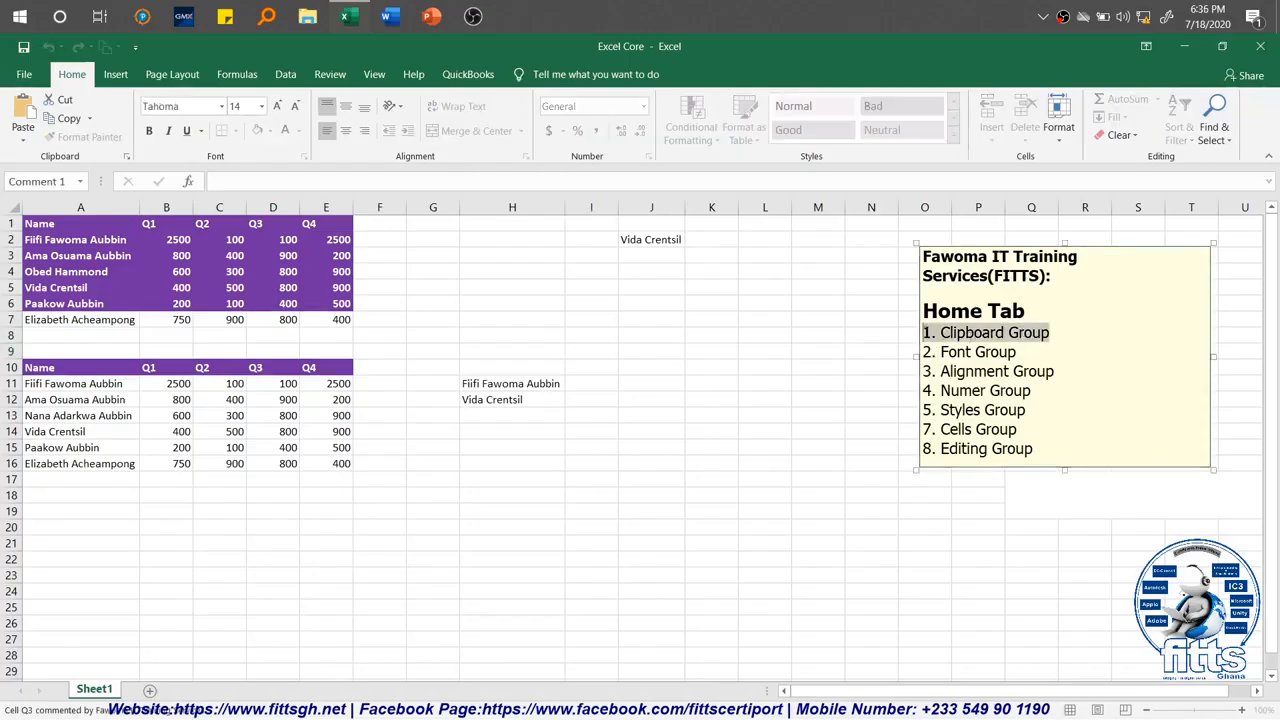
key("Delete")
key("BackSpace")
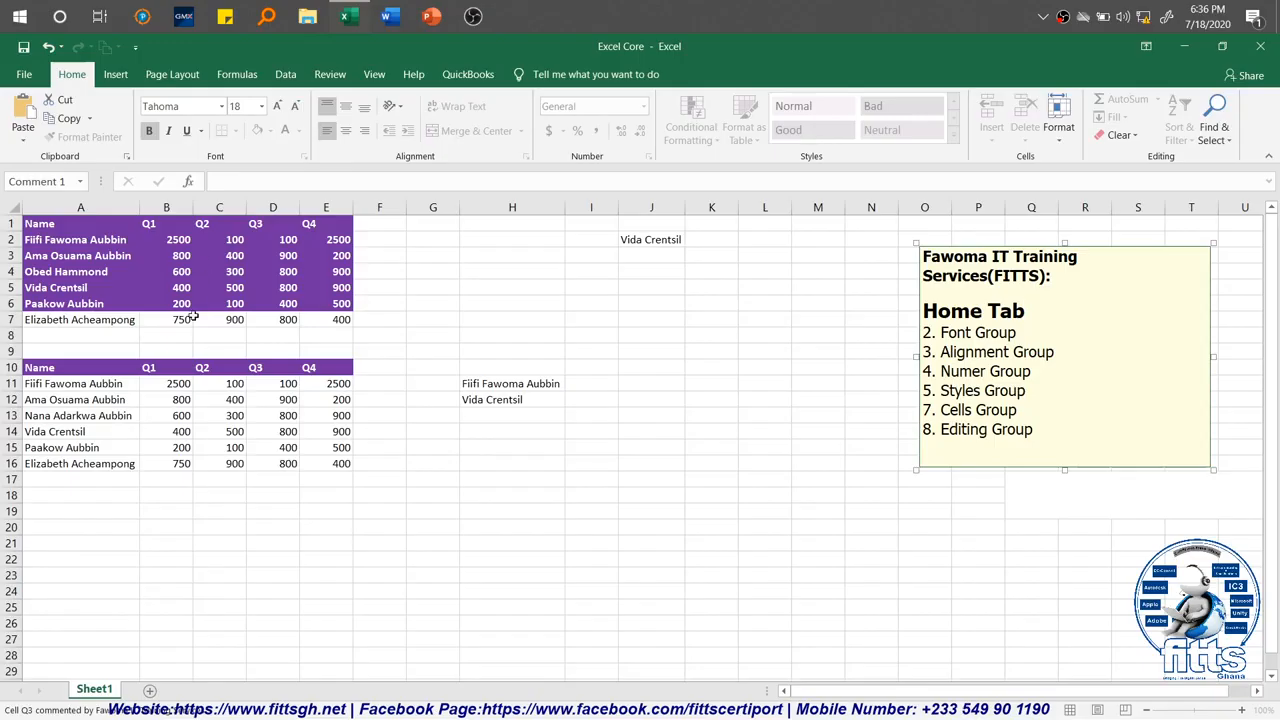
Step: Change the font of the two names in H11:H12 to Bahnschrift SemiBold
left_click(490, 381)
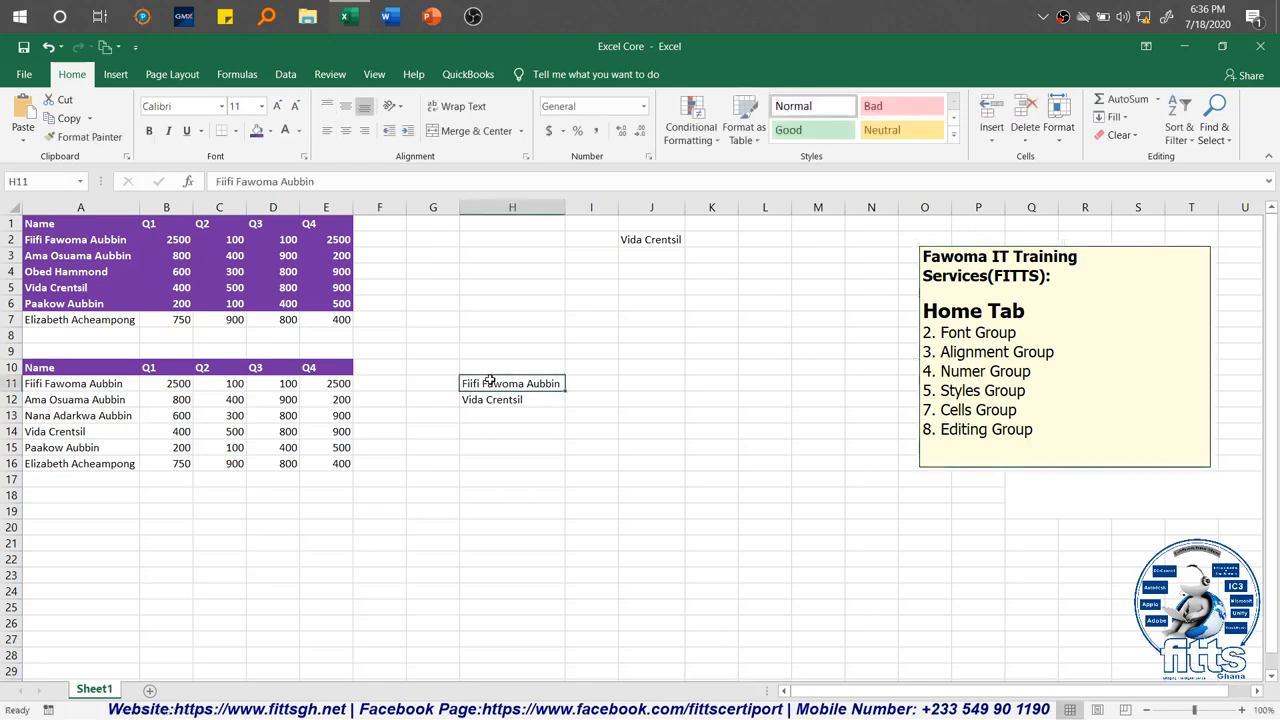
key("shift+Down")
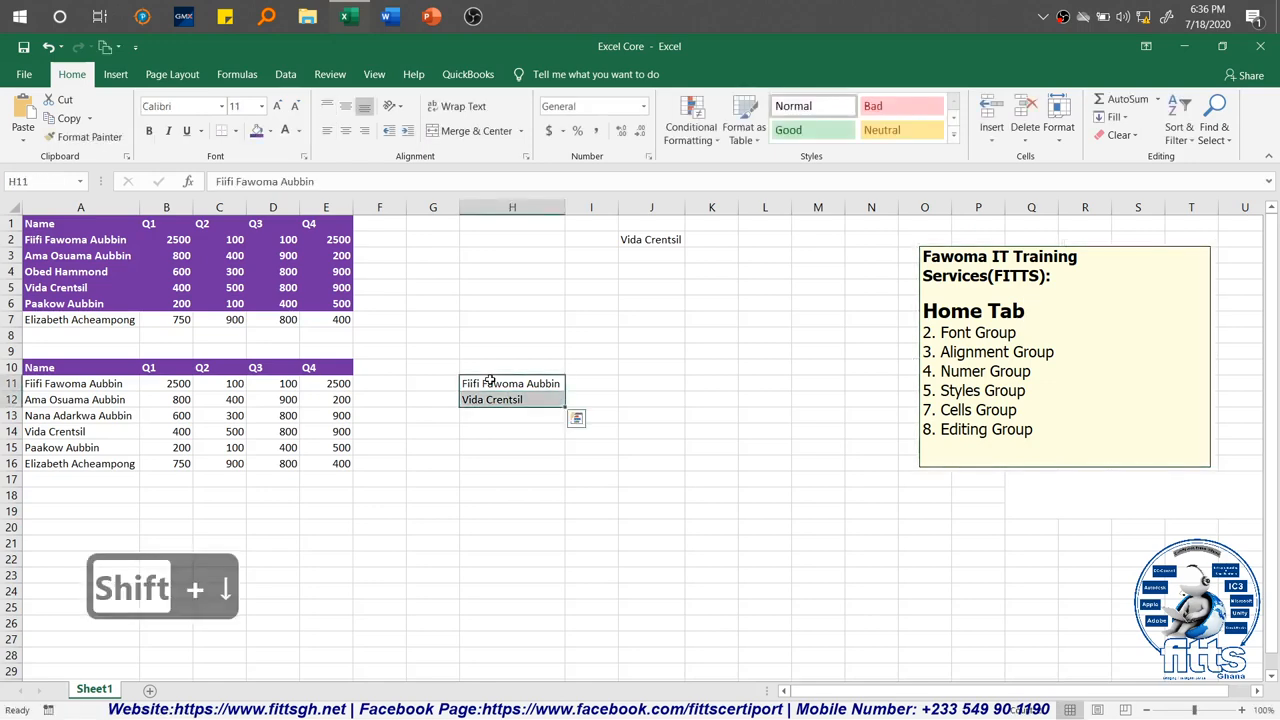
left_click(222, 107)
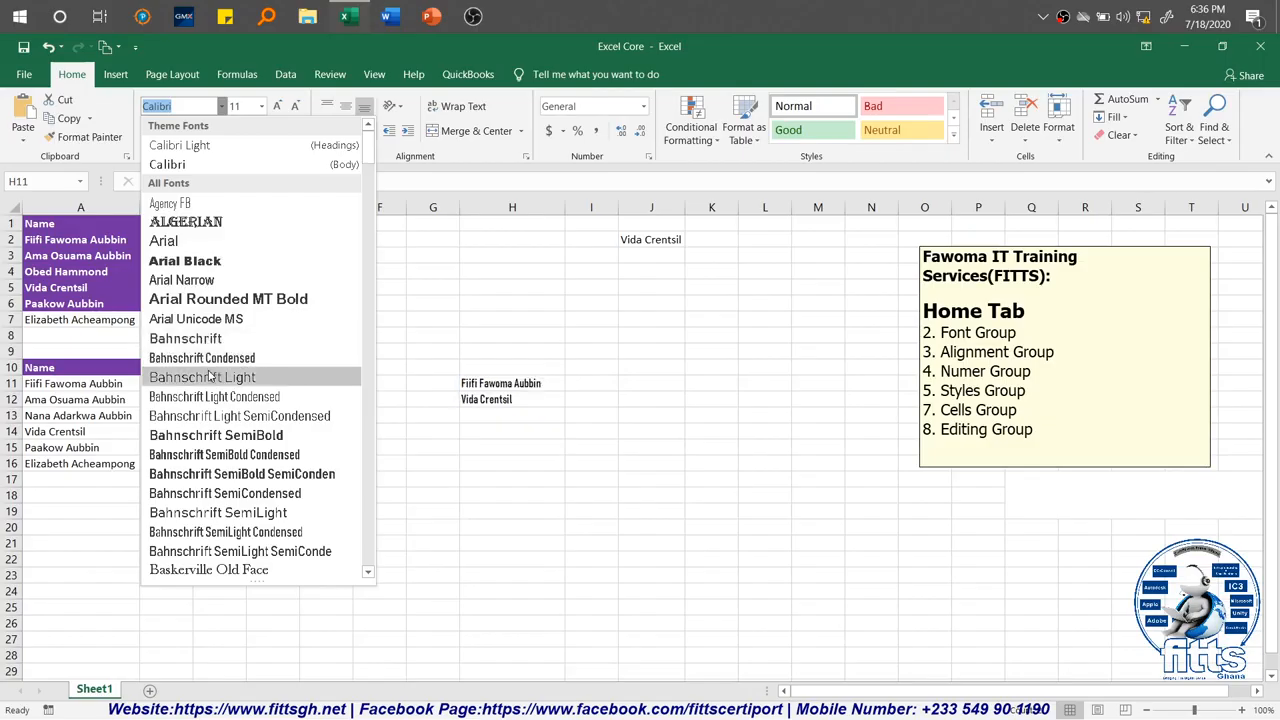
left_click(216, 436)
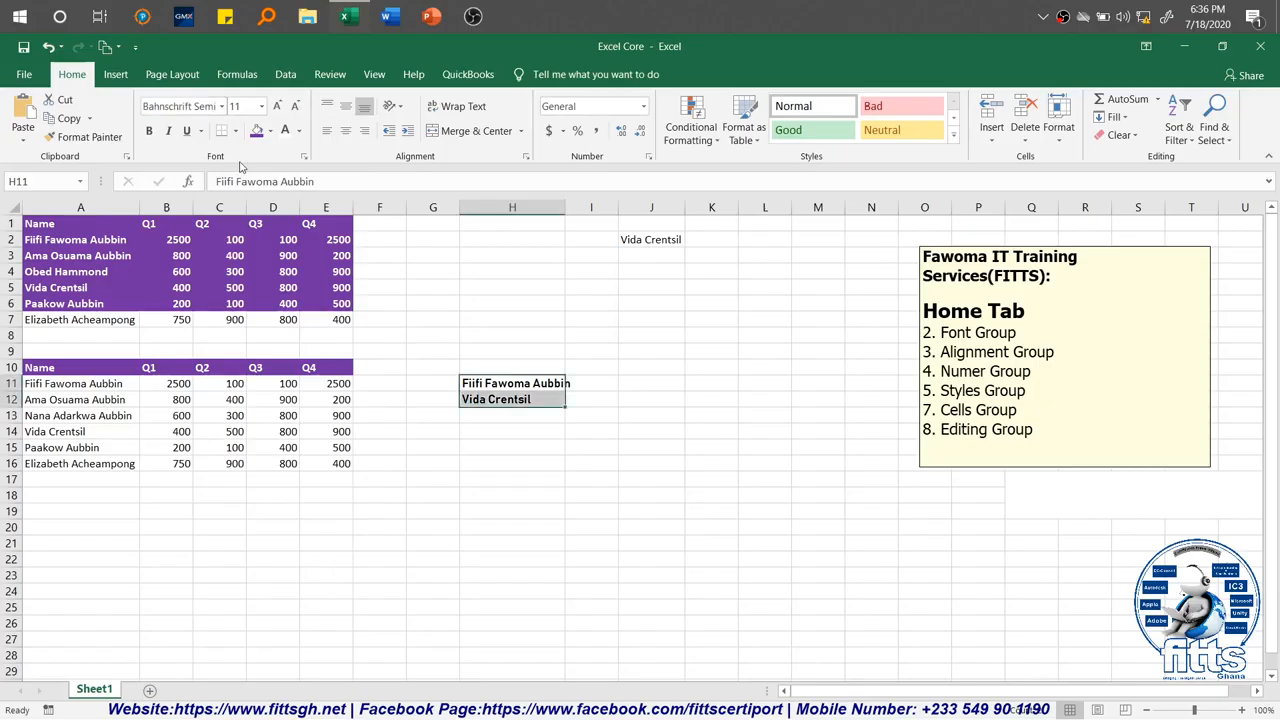
Step: Try larger font sizes on the names in H11:H12, then reduce the size to 12
left_click(262, 106)
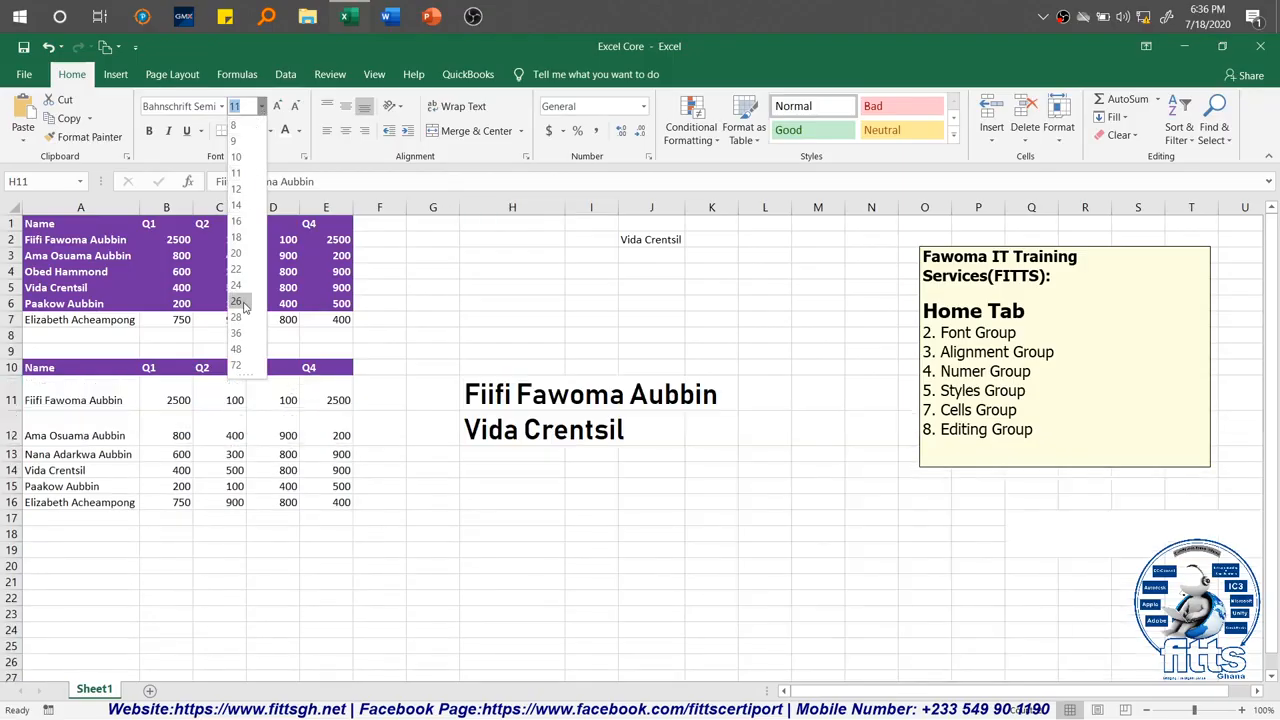
left_click(278, 107)
left_click(278, 107)
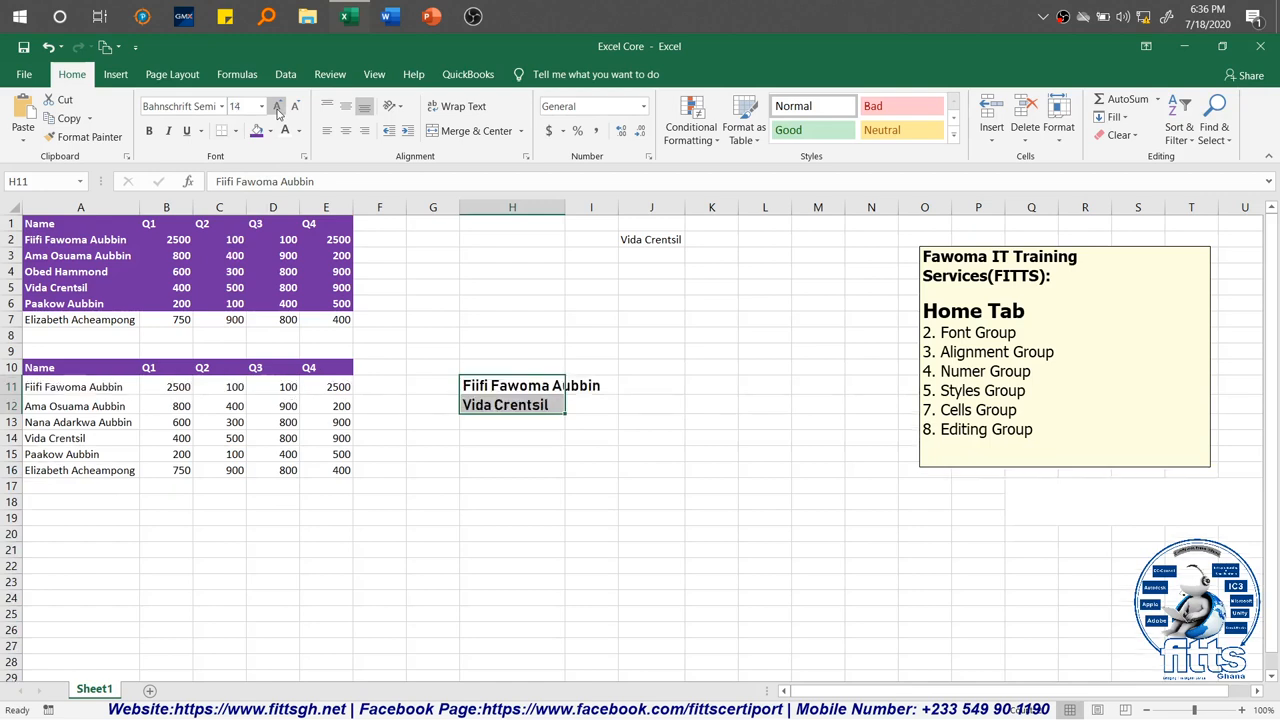
left_click(278, 107)
left_click(296, 107)
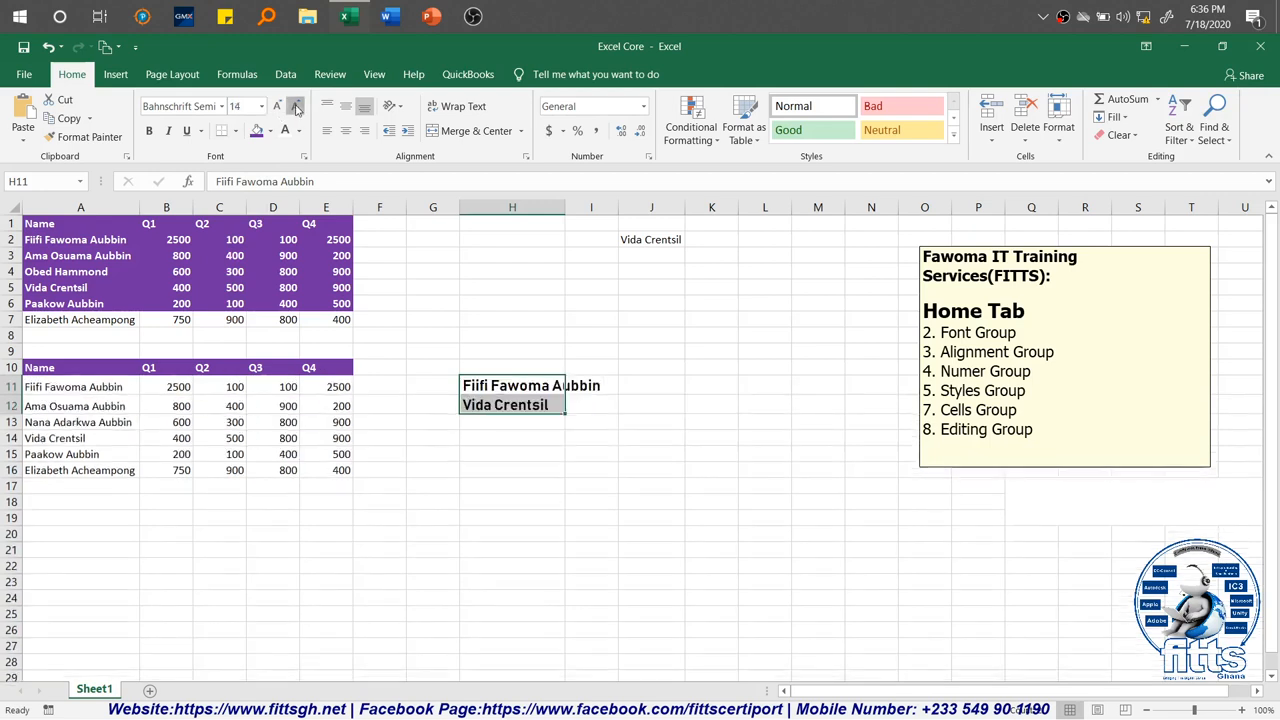
left_click(296, 107)
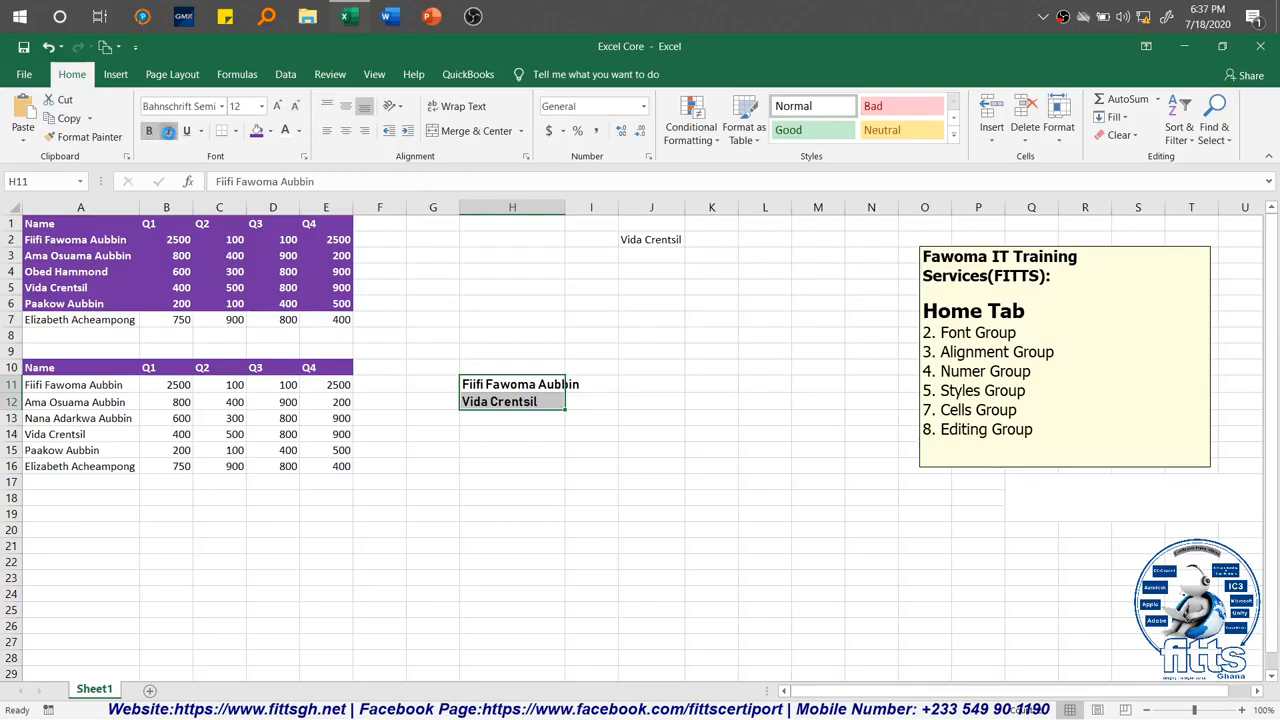
Step: Format the names in H11:H12 as bold and italic with a double underline
left_click(169, 134)
left_click(187, 133)
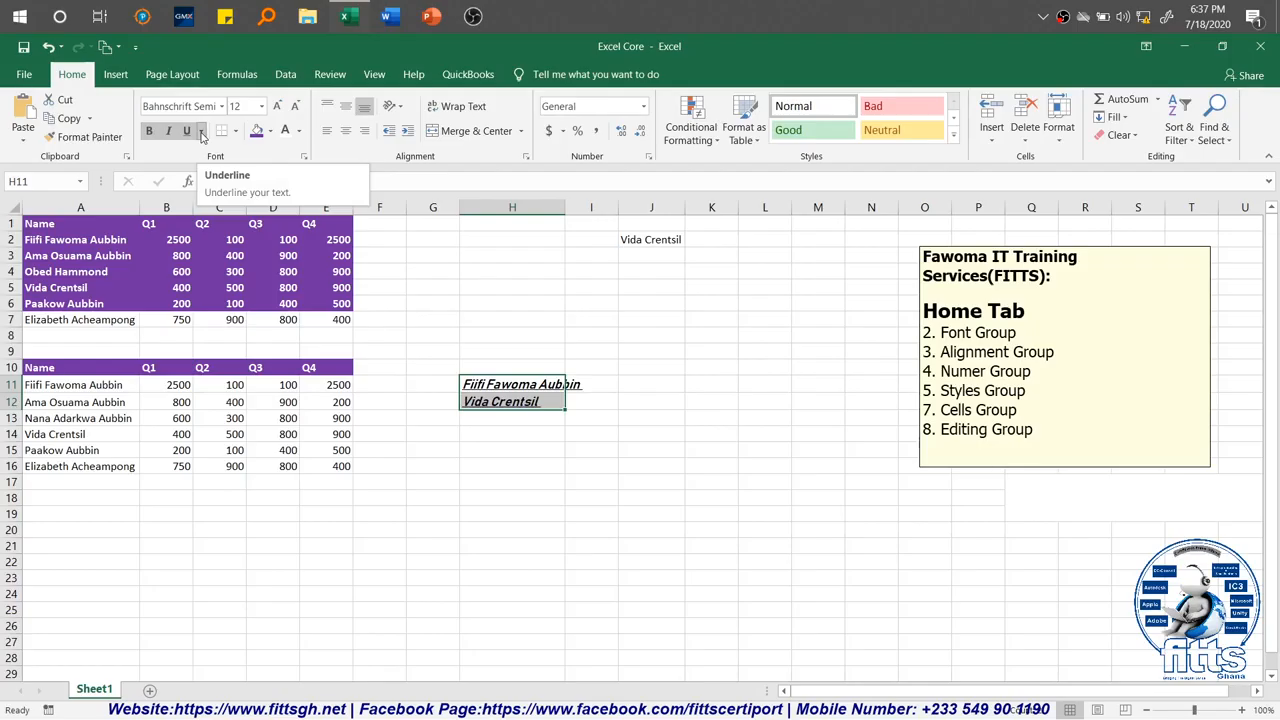
left_click(201, 131)
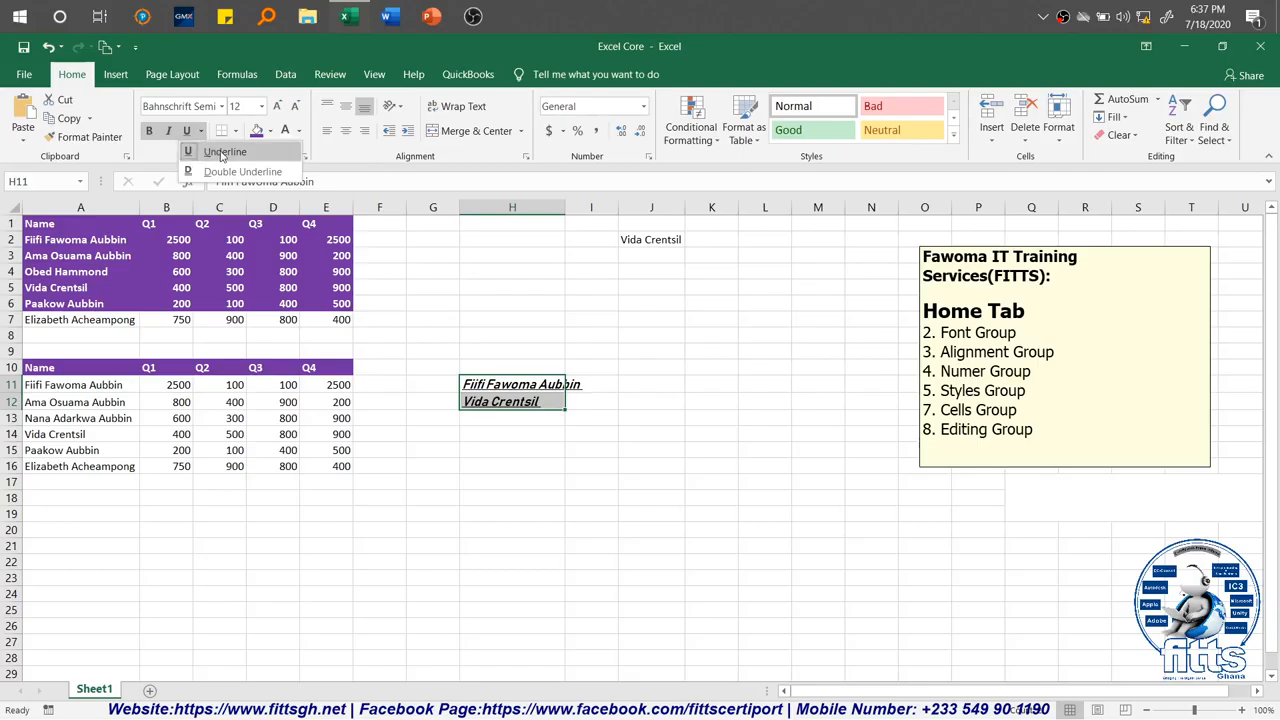
left_click(221, 172)
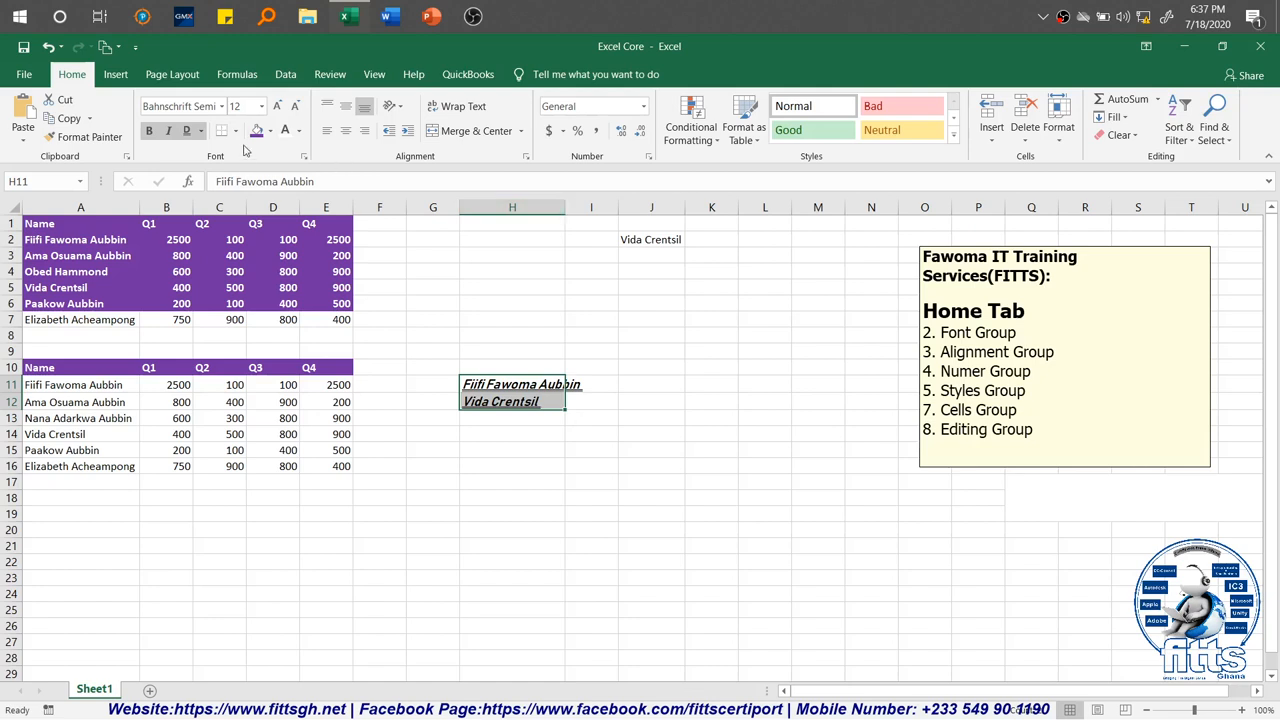
left_click(447, 480)
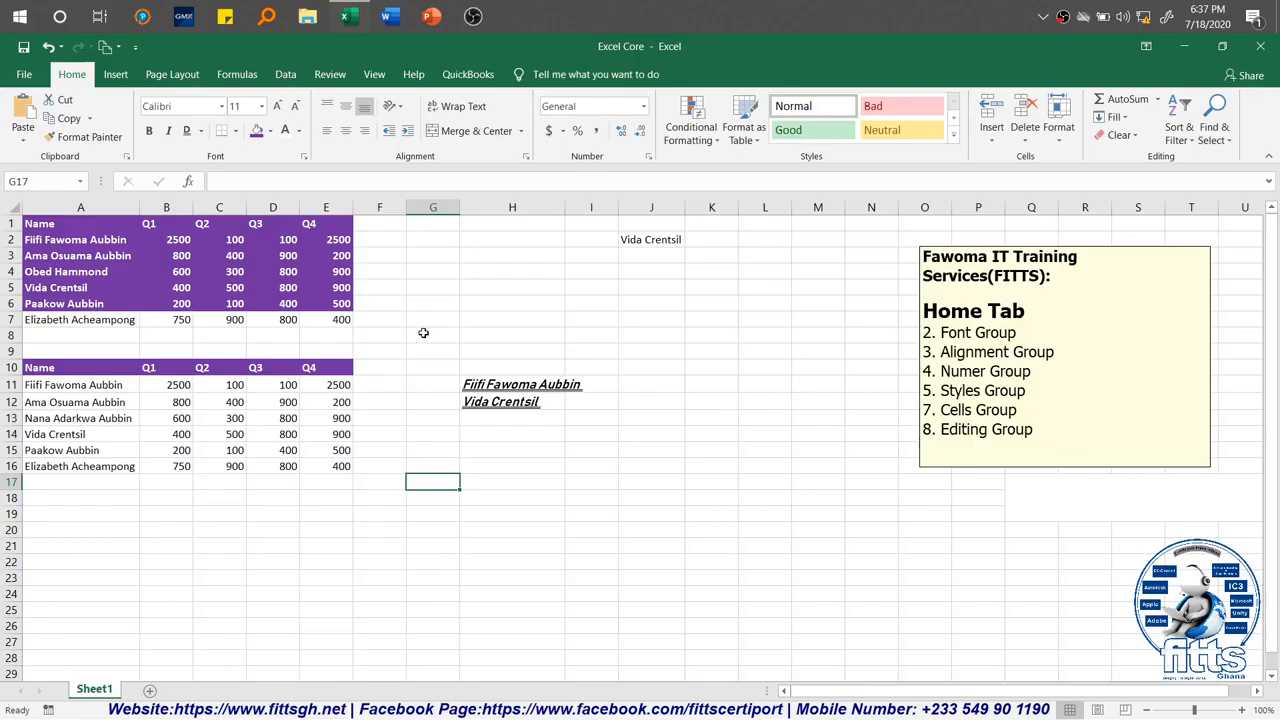
Step: Apply All Borders to the second table, A10:E16, including its header row
left_click(79, 383)
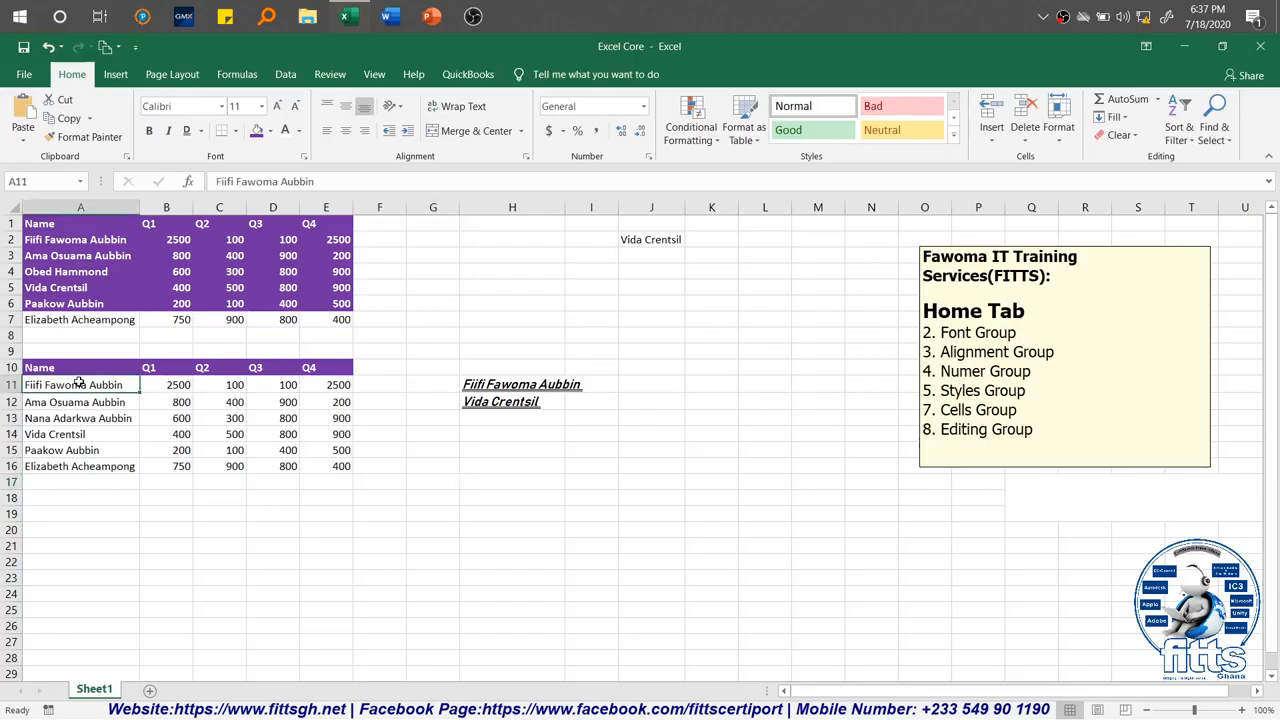
key("Up")
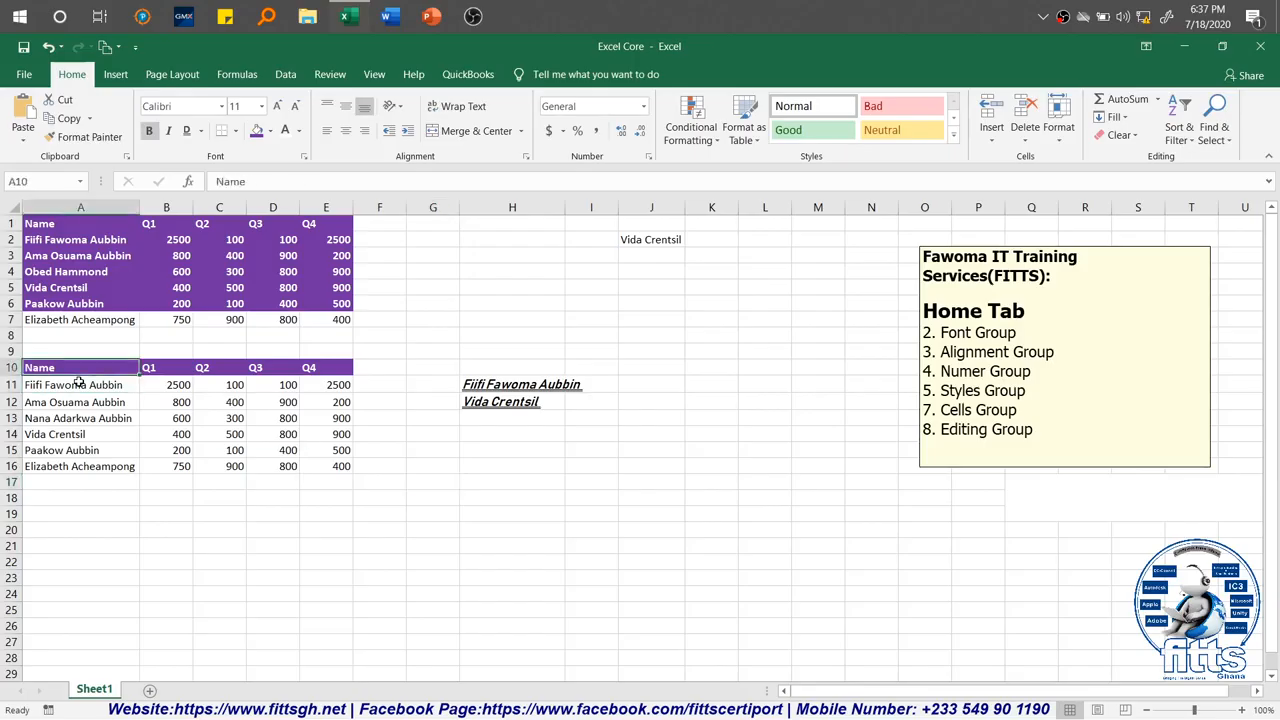
key("ctrl+shift+Right")
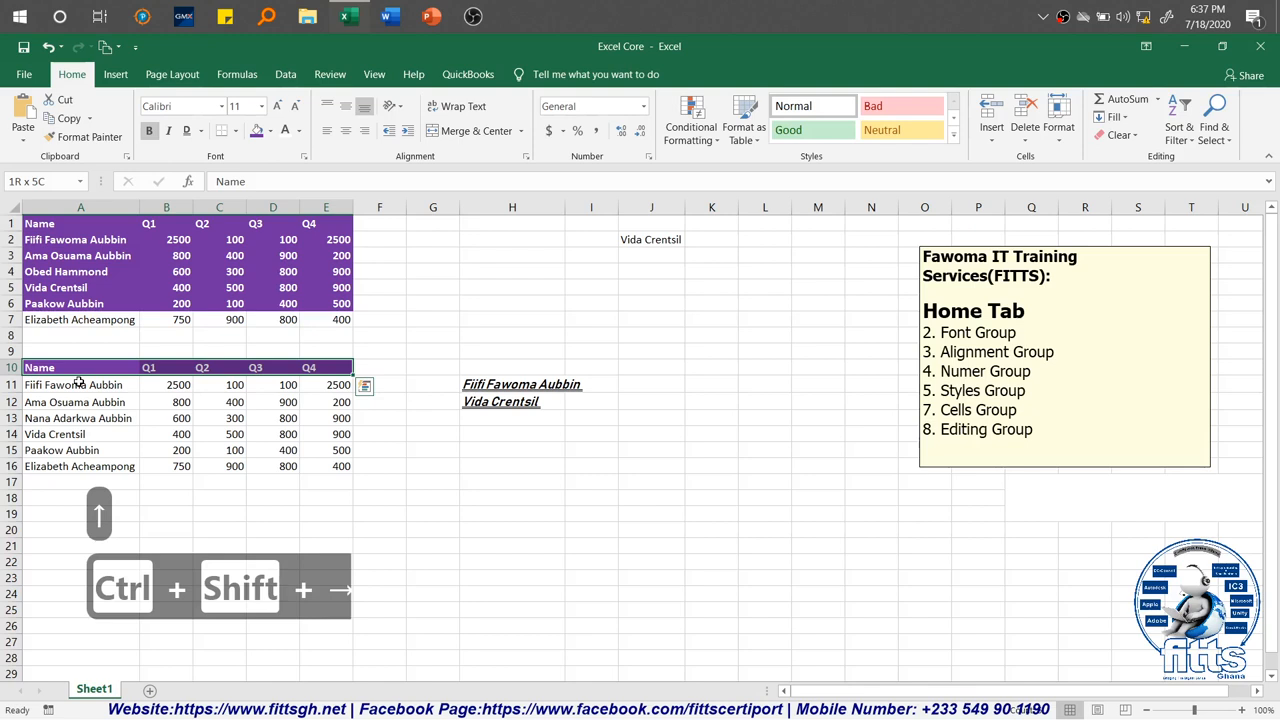
key("ctrl+shift+Down")
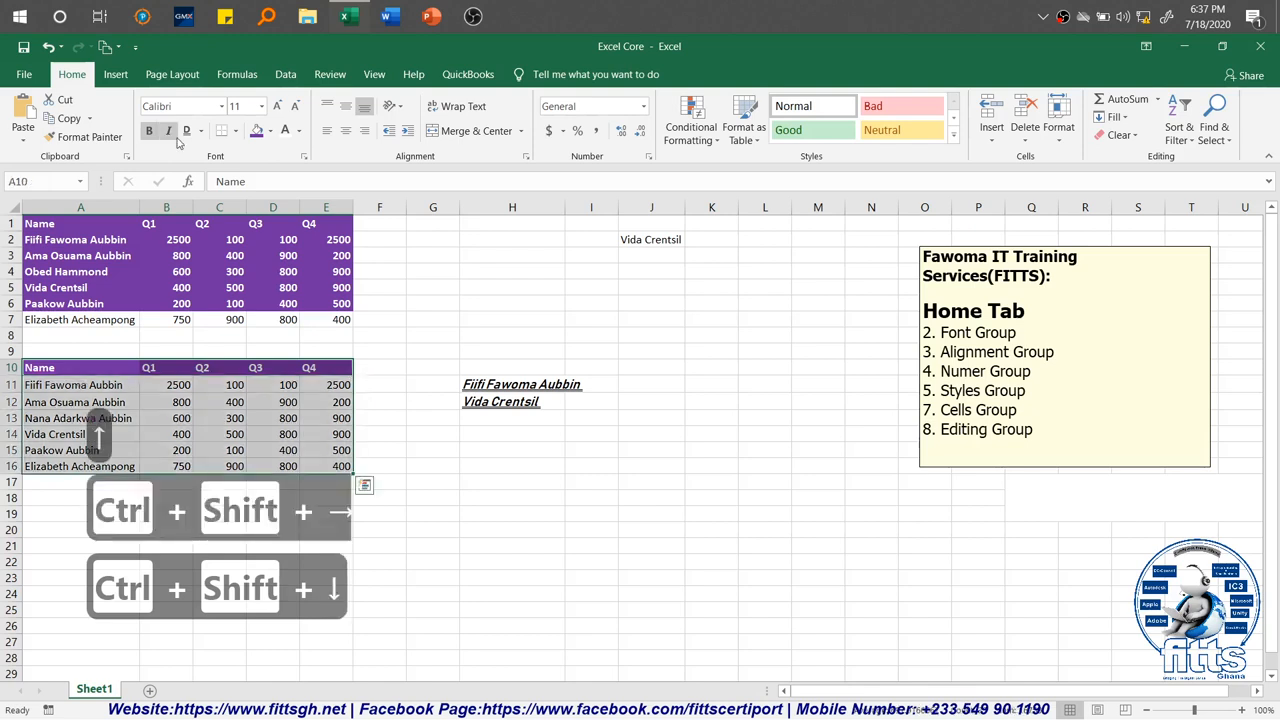
left_click(236, 131)
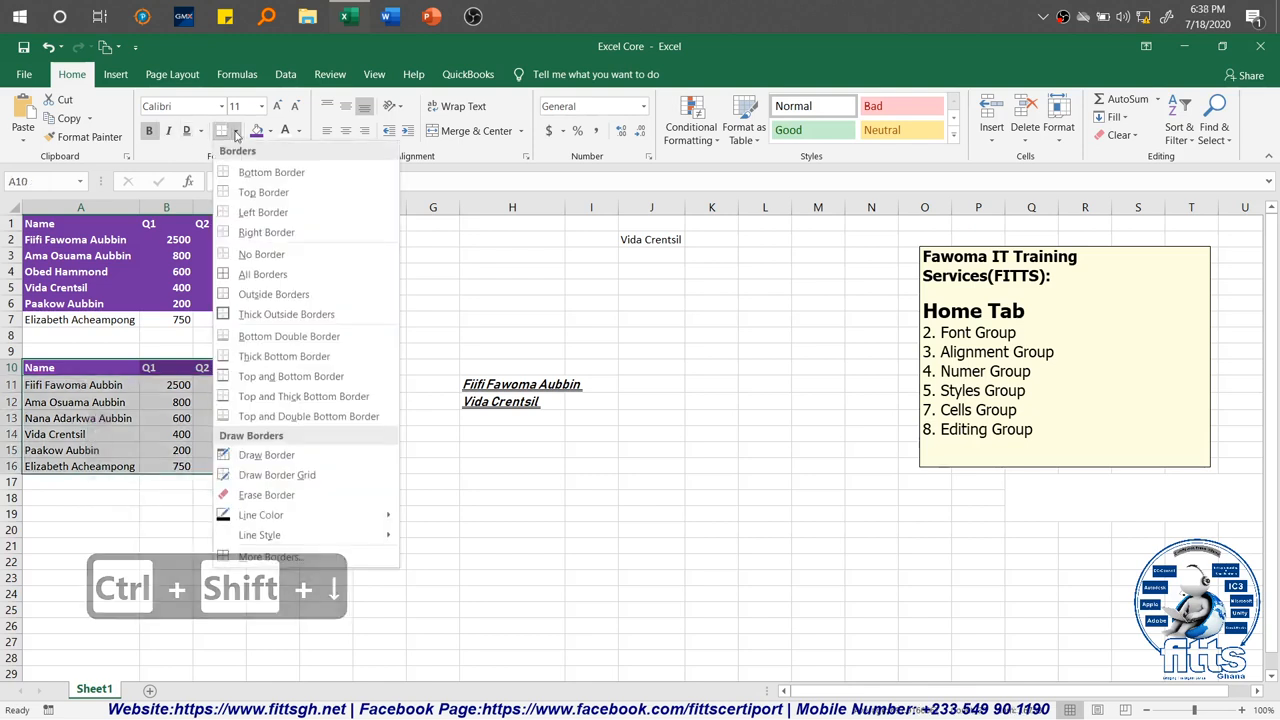
left_click(263, 276)
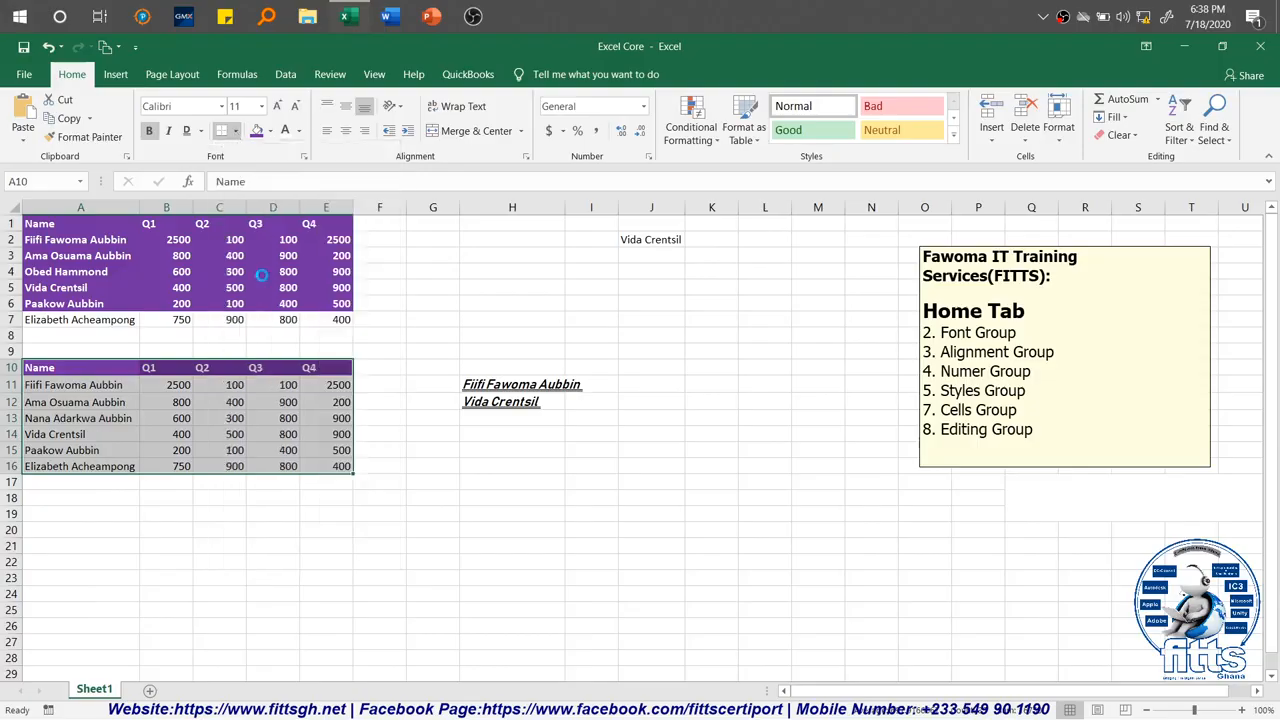
left_click(283, 518)
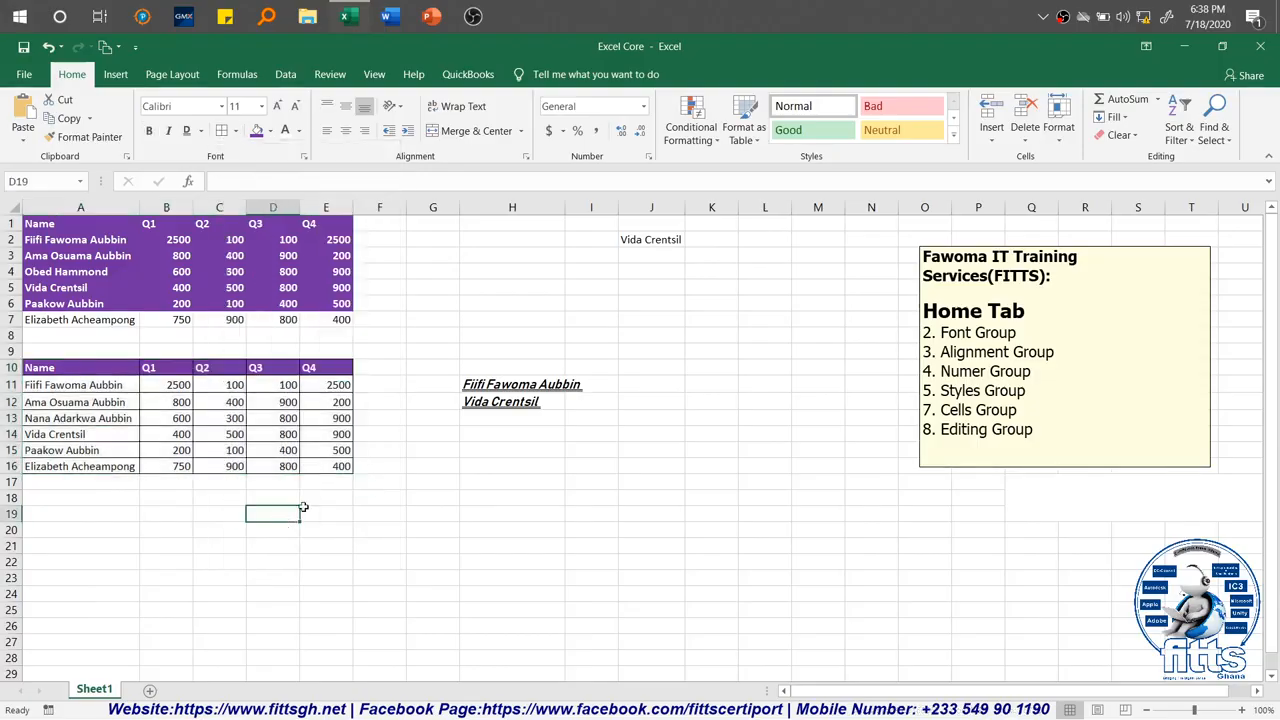
Step: Add a Bottom Double Border to the name in cell J2
left_click(654, 240)
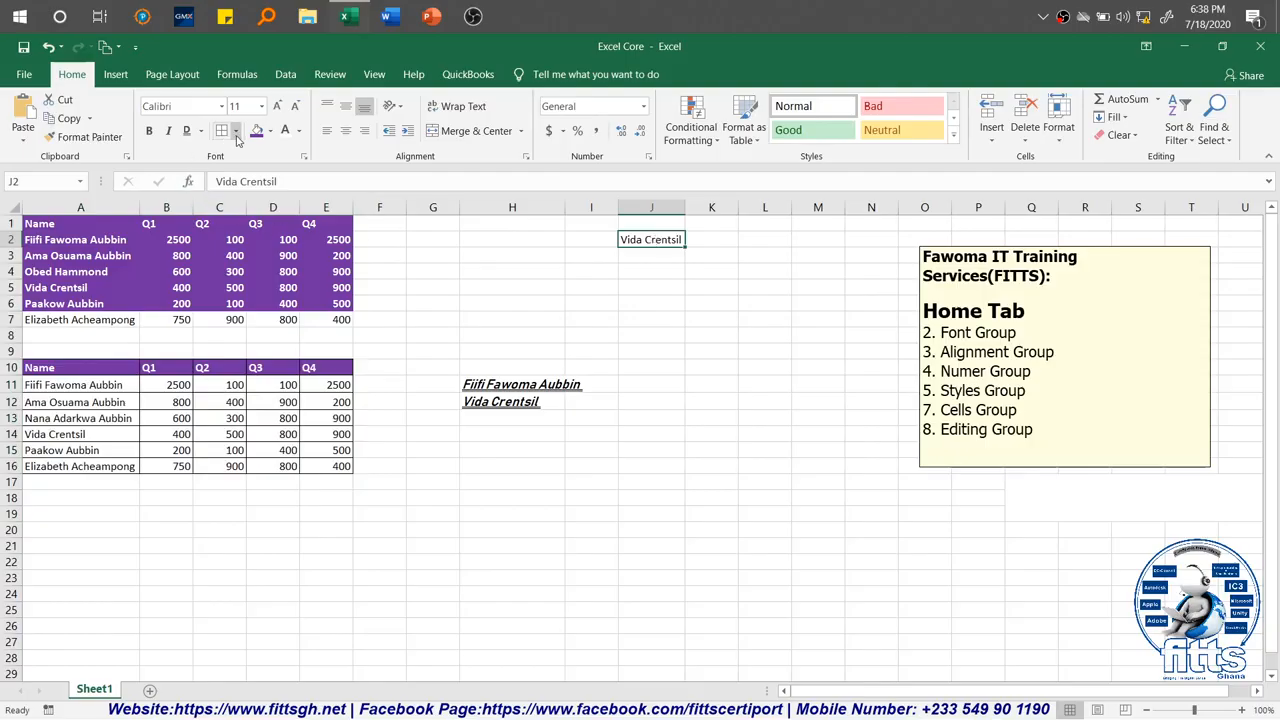
left_click(235, 131)
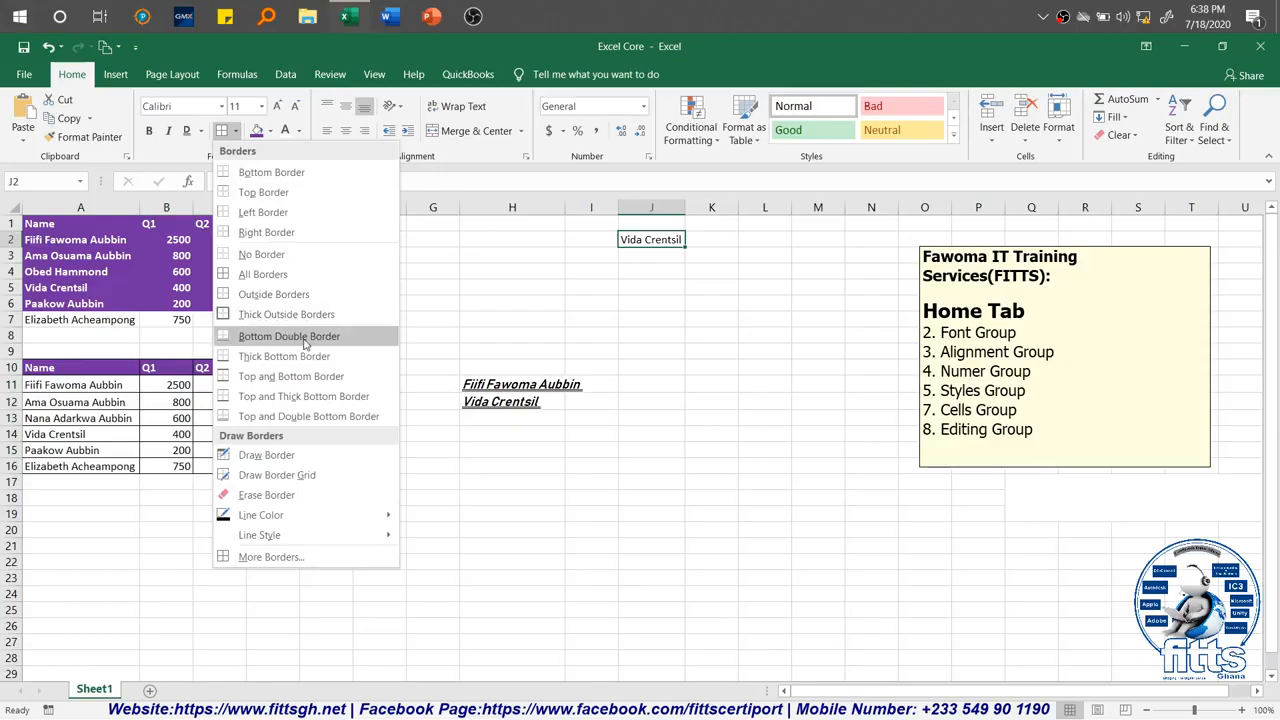
left_click(300, 337)
left_click(710, 347)
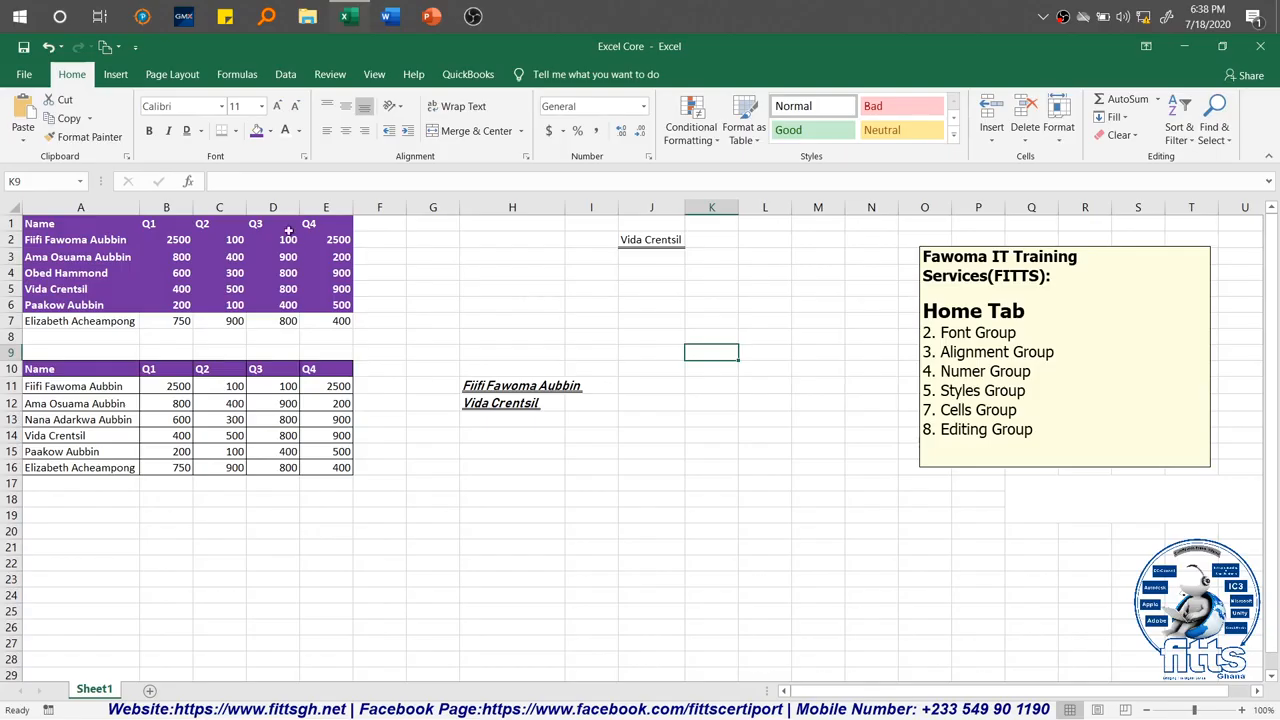
Step: Erase the border under the name in J2 and the borders around D11:E16 in the second table
left_click(236, 131)
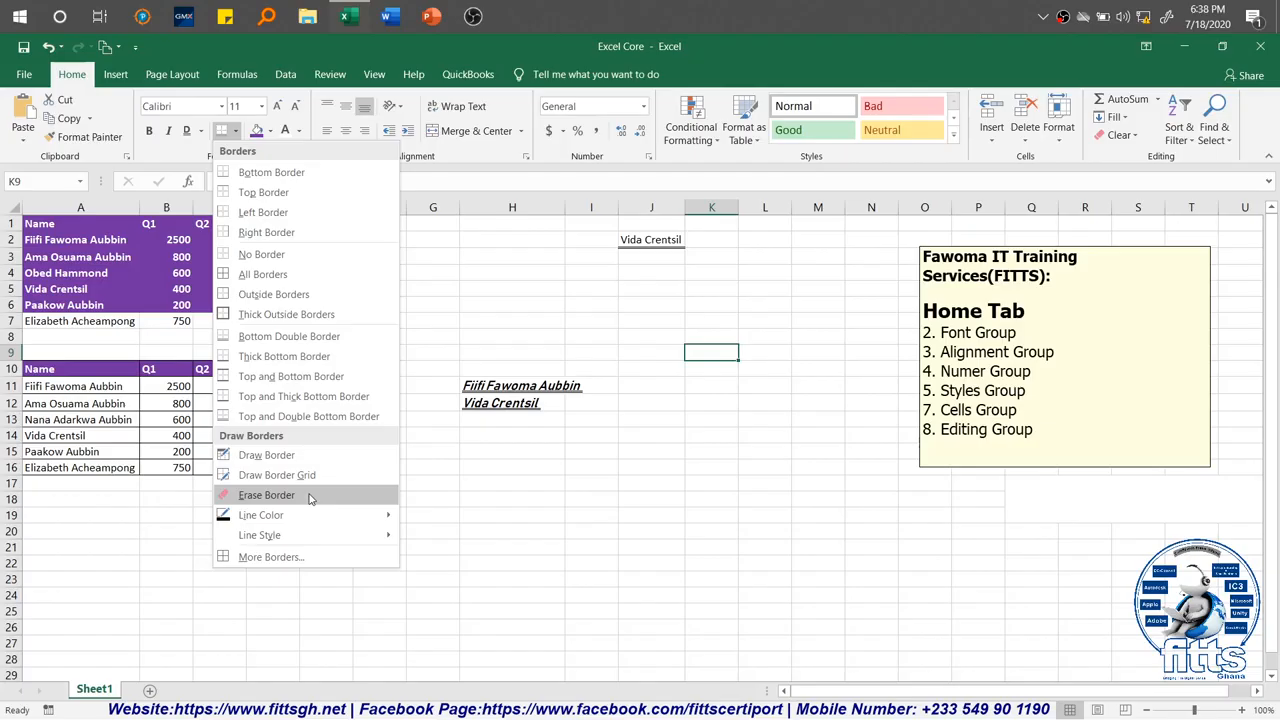
left_click(266, 495)
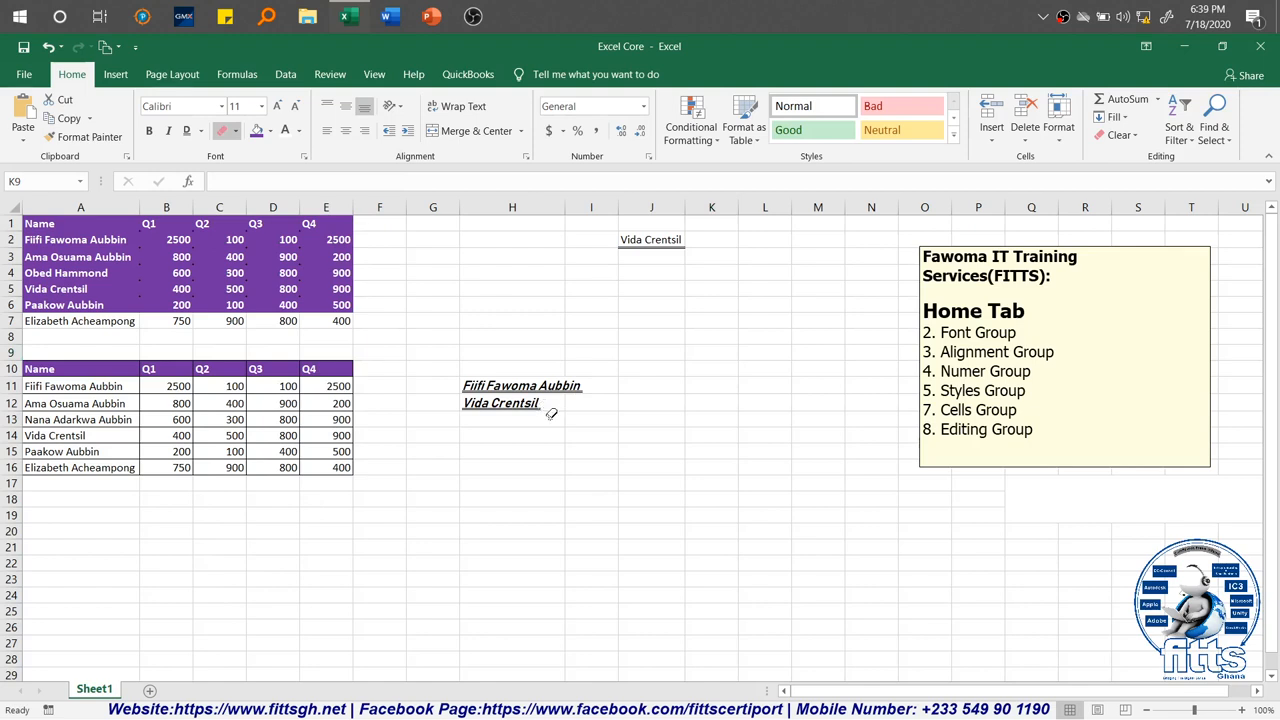
left_click(651, 247)
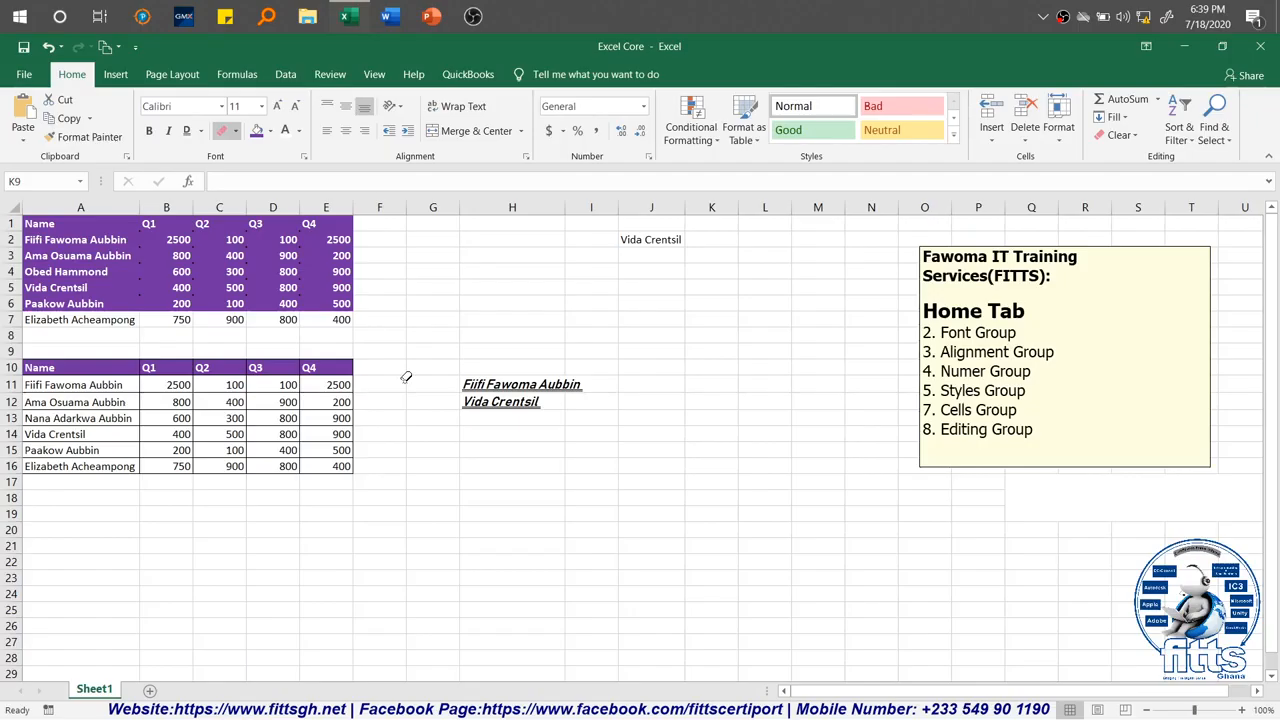
left_click_drag(406, 377, 268, 467)
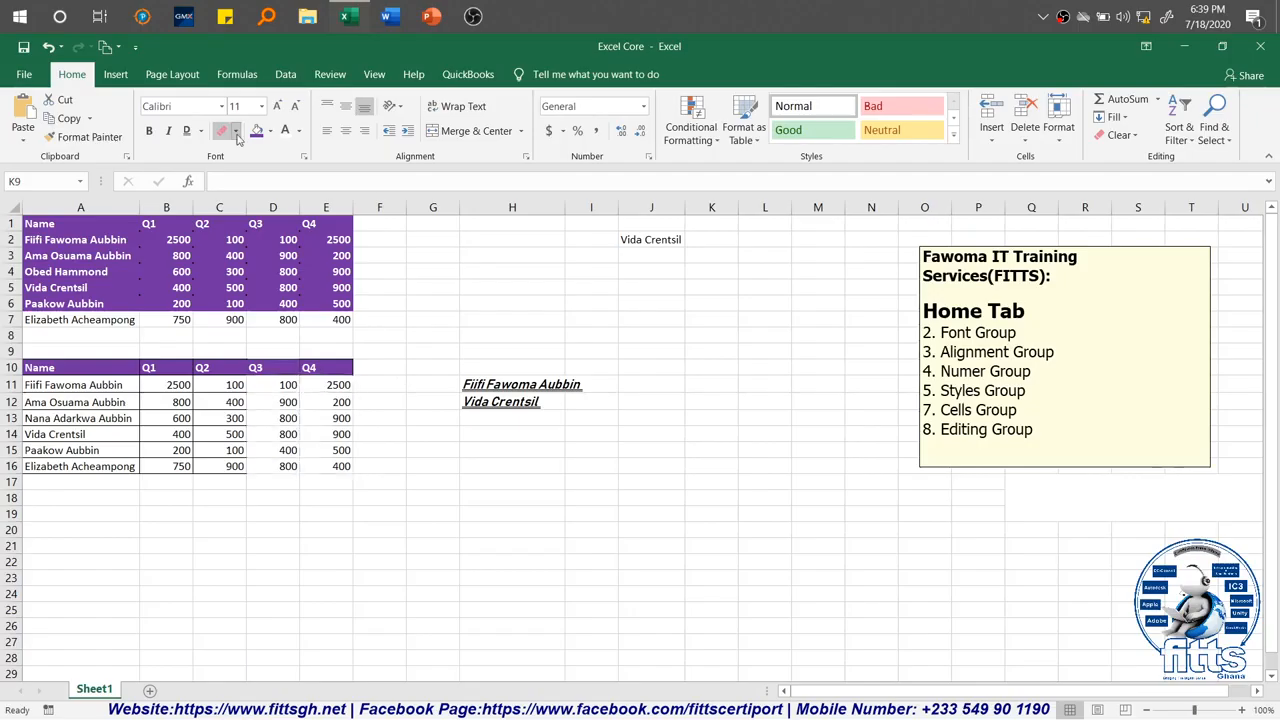
Step: Set the border line color to red and apply All Borders to cell K9
left_click(236, 133)
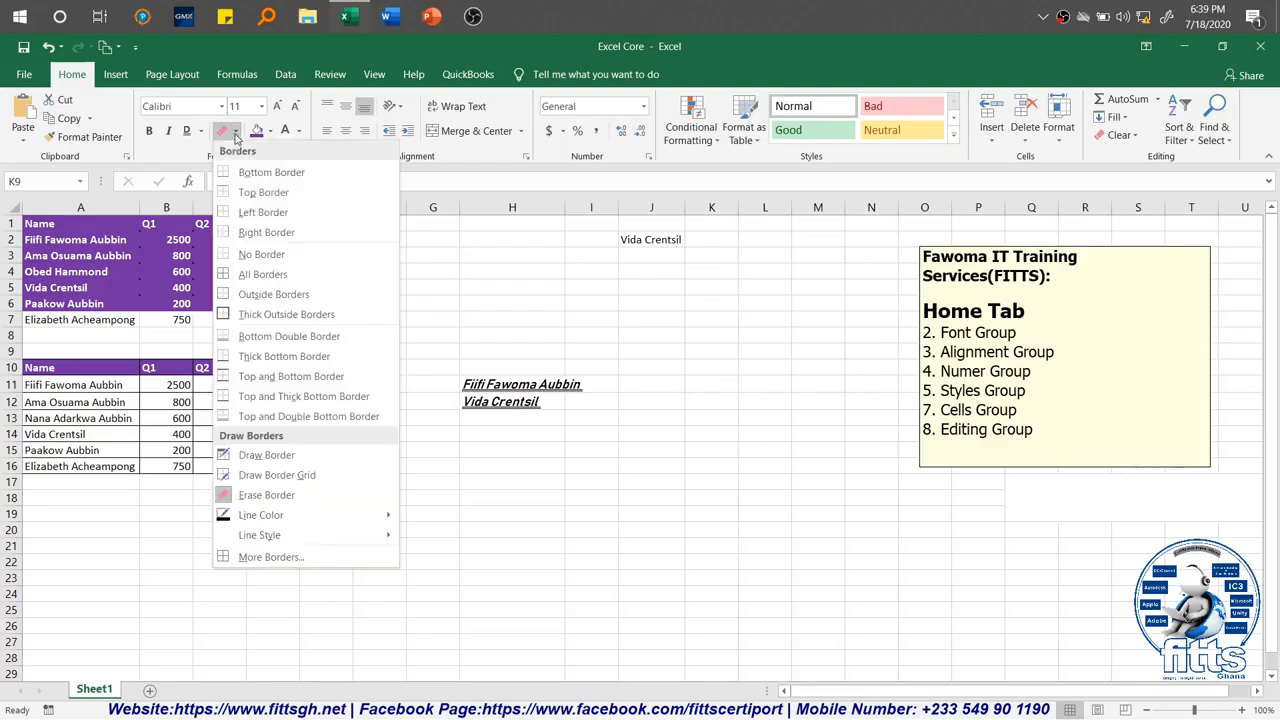
mouse_move(358, 524)
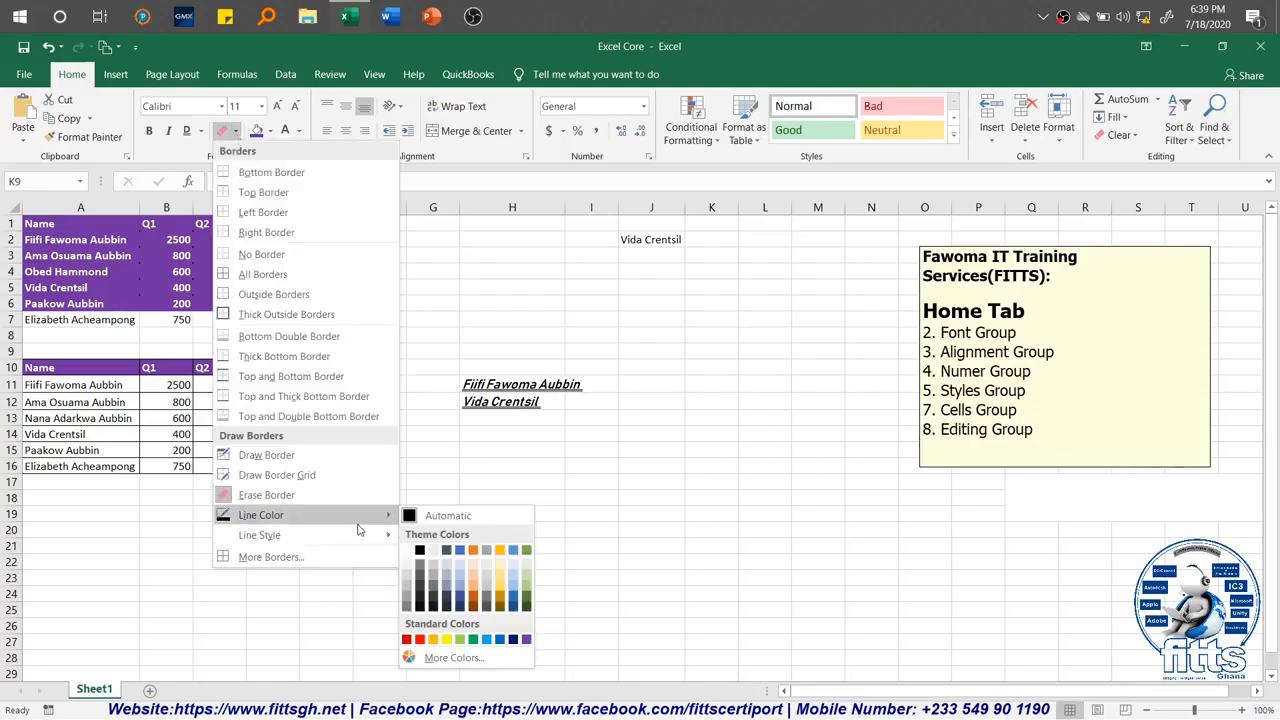
left_click(423, 515)
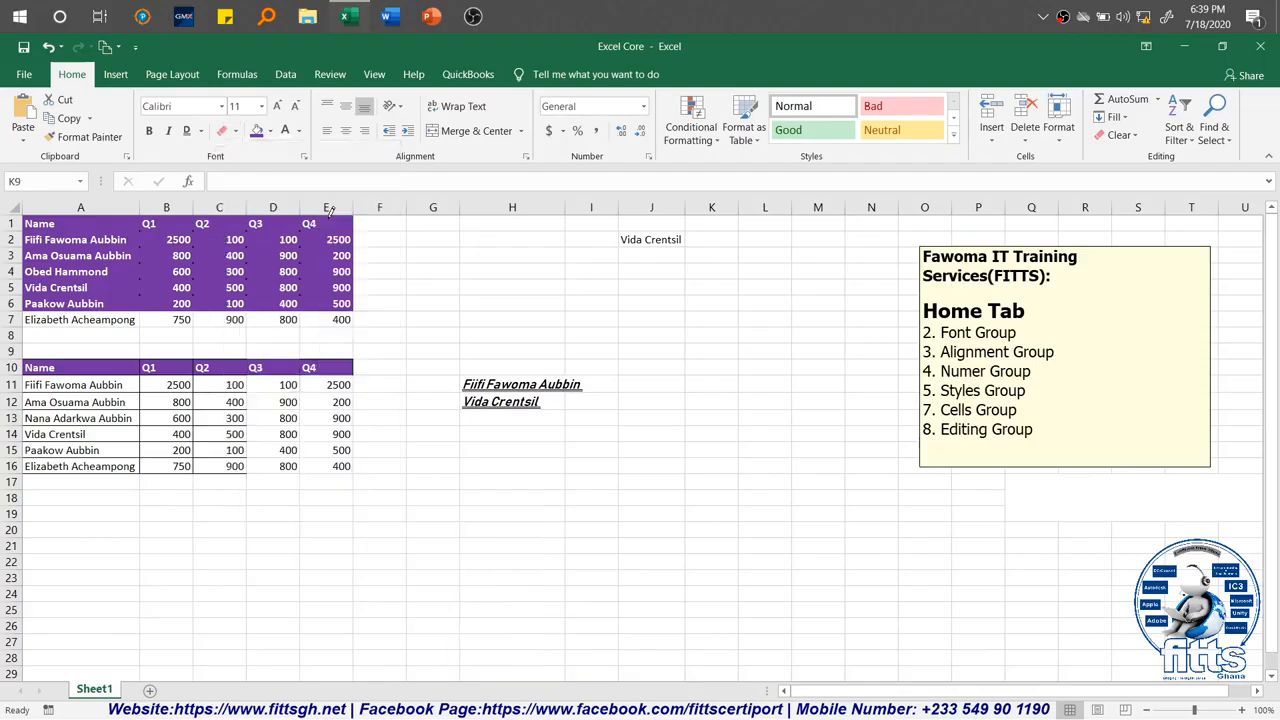
left_click(237, 132)
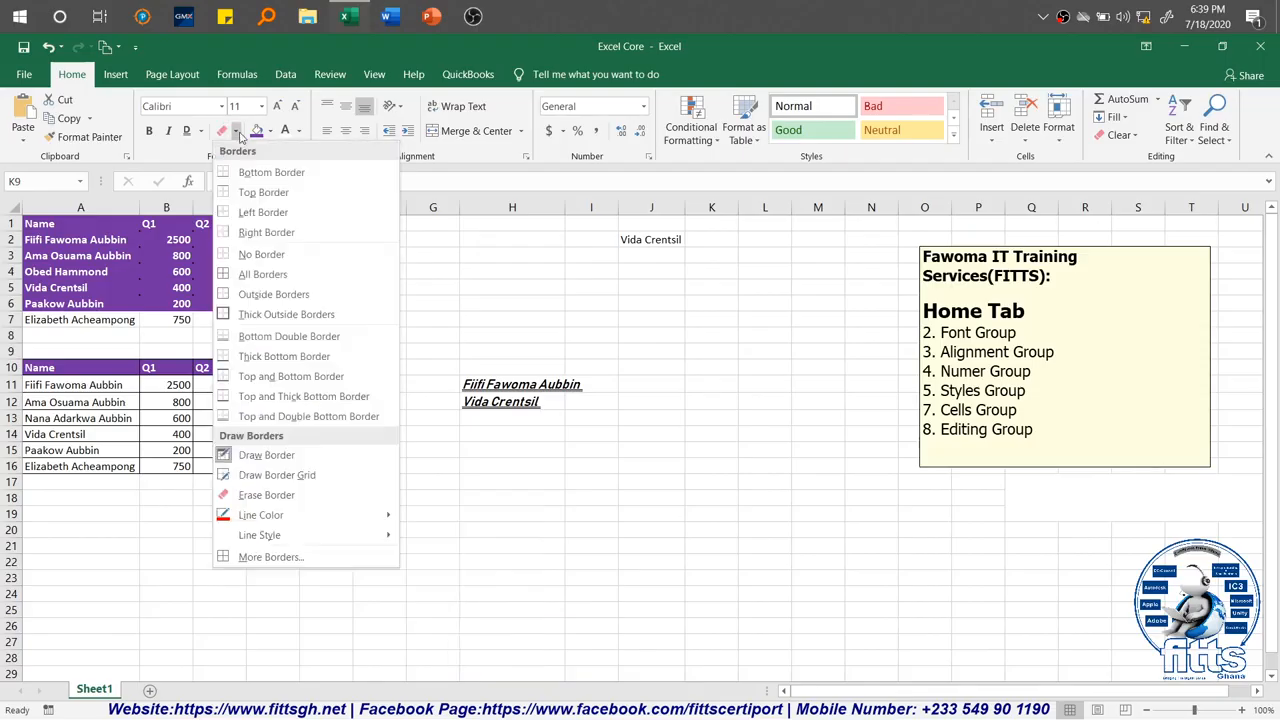
left_click(266, 277)
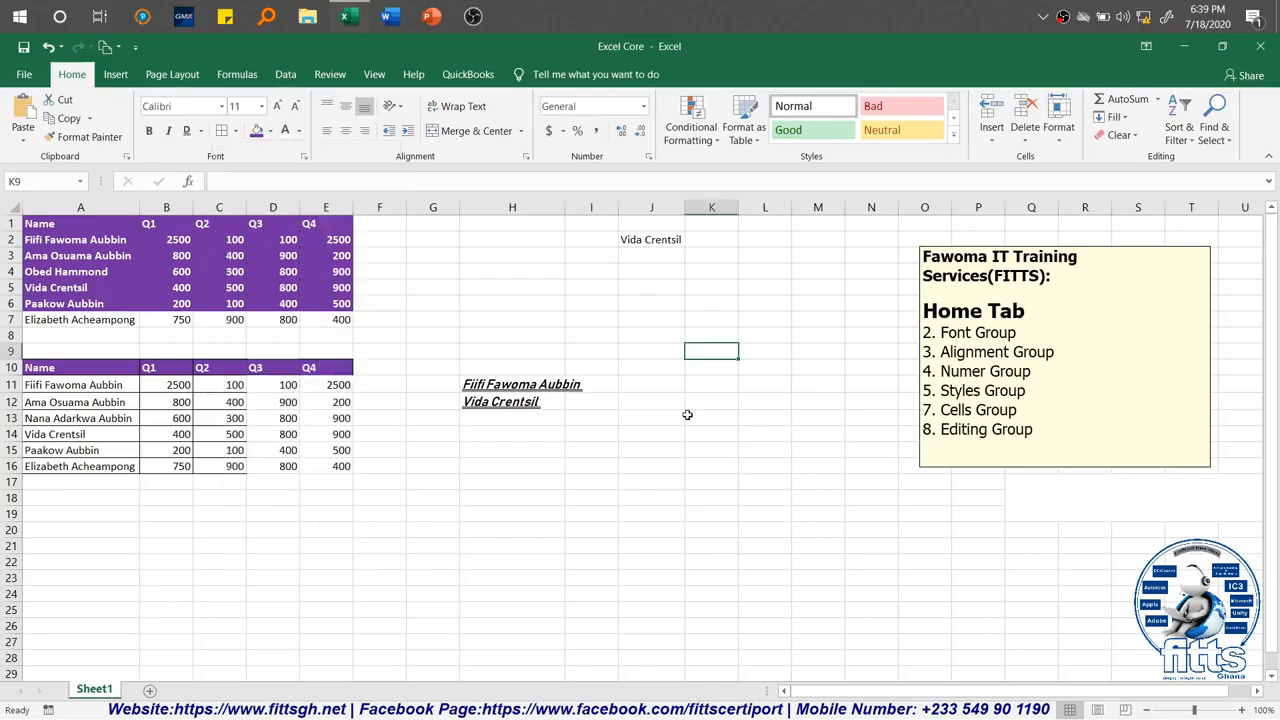
left_click(687, 414)
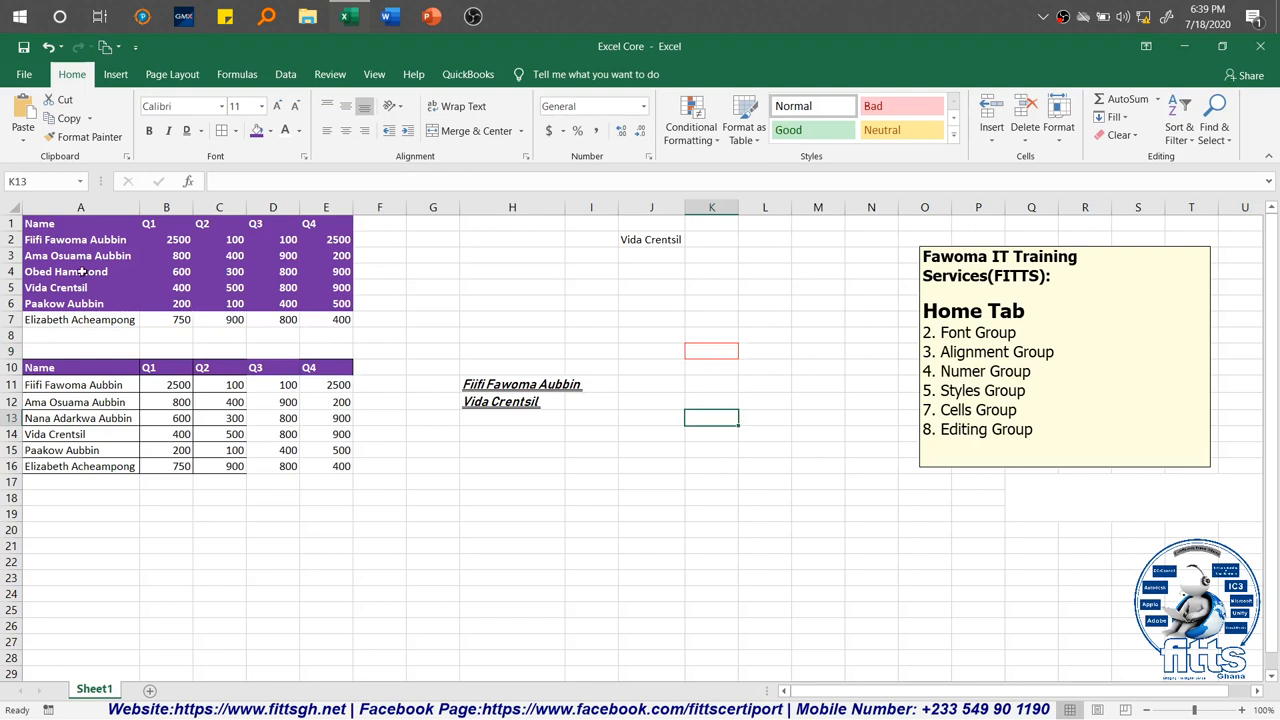
Step: Set the border line color to yellow and apply All Borders to A2:E6 in the first table
left_click_drag(62, 241, 335, 303)
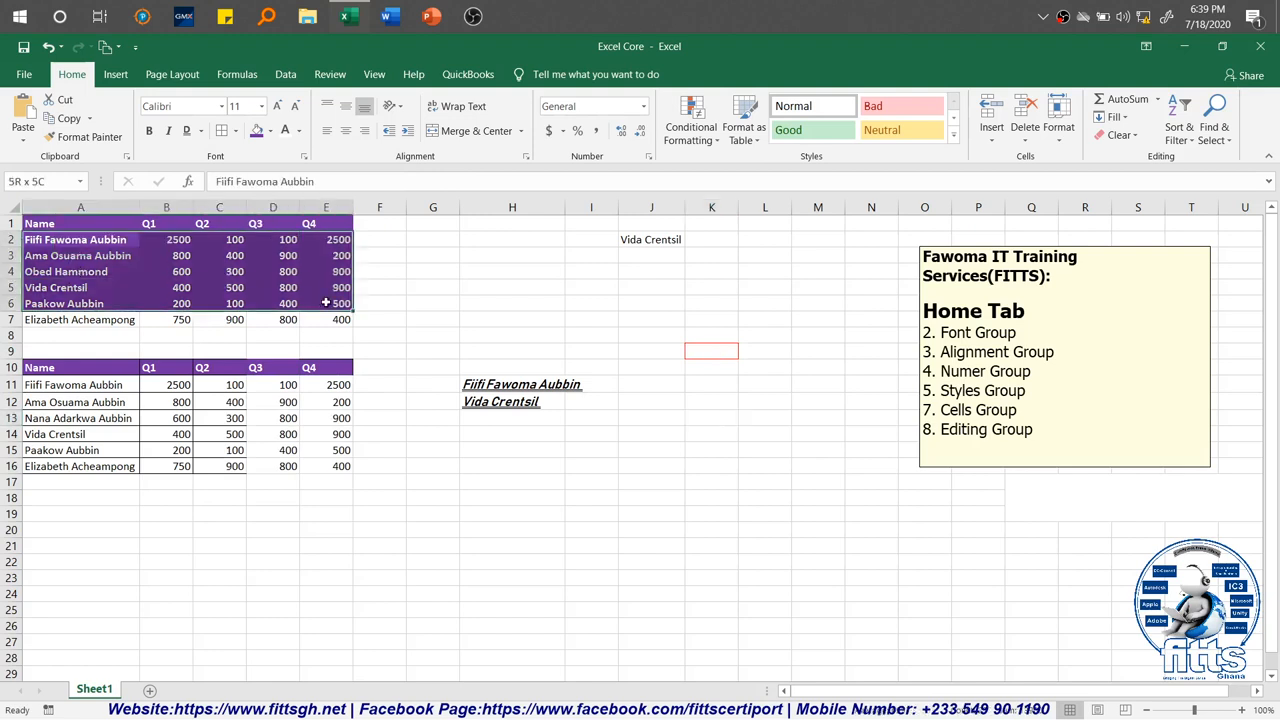
left_click(235, 131)
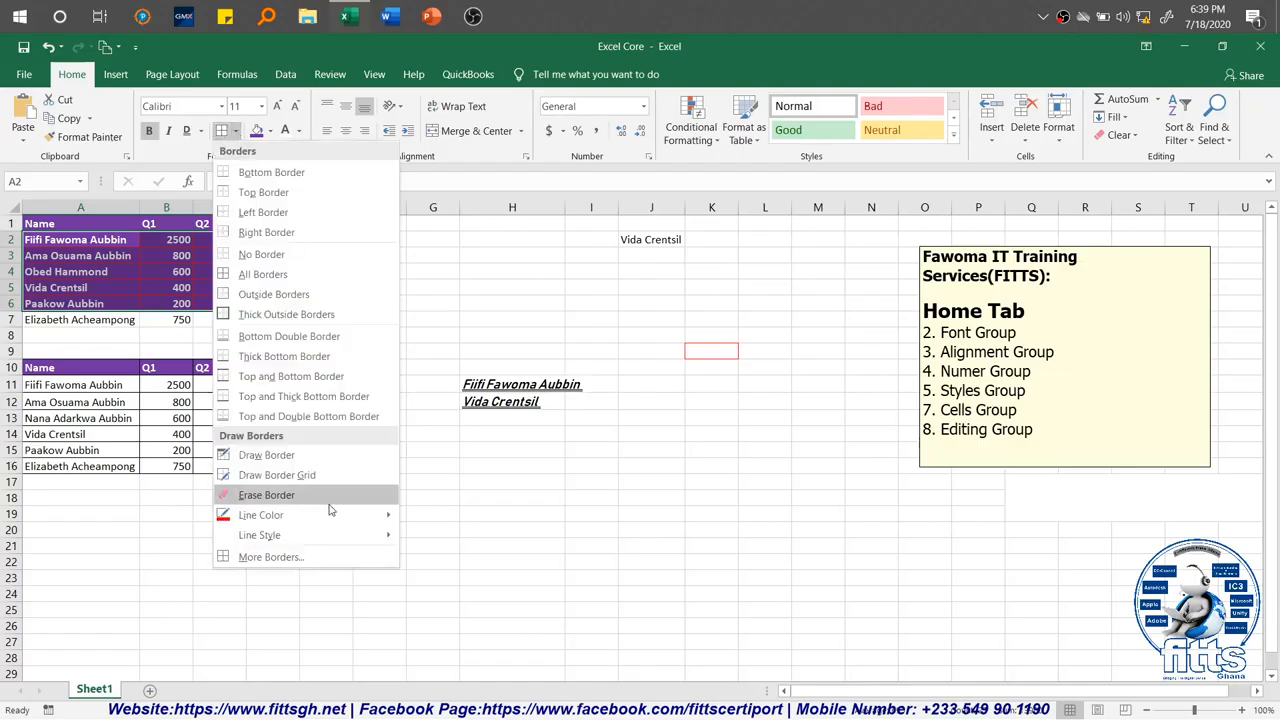
mouse_move(351, 517)
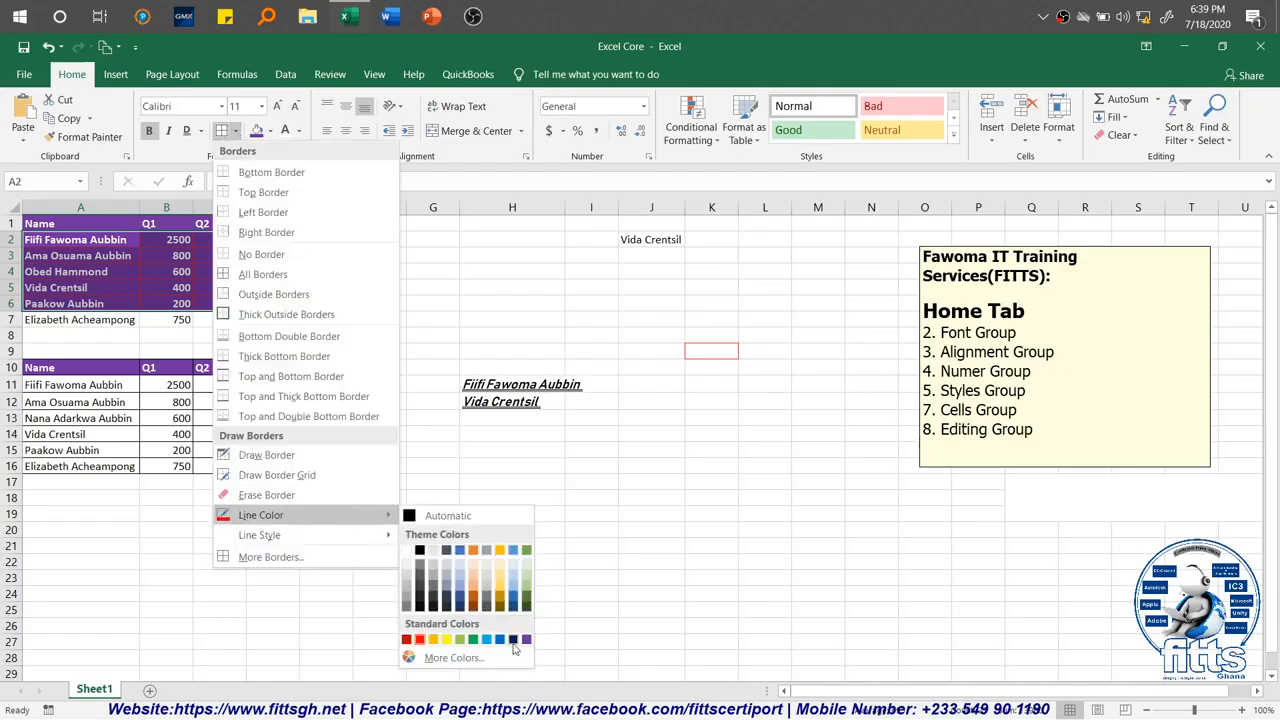
left_click(446, 640)
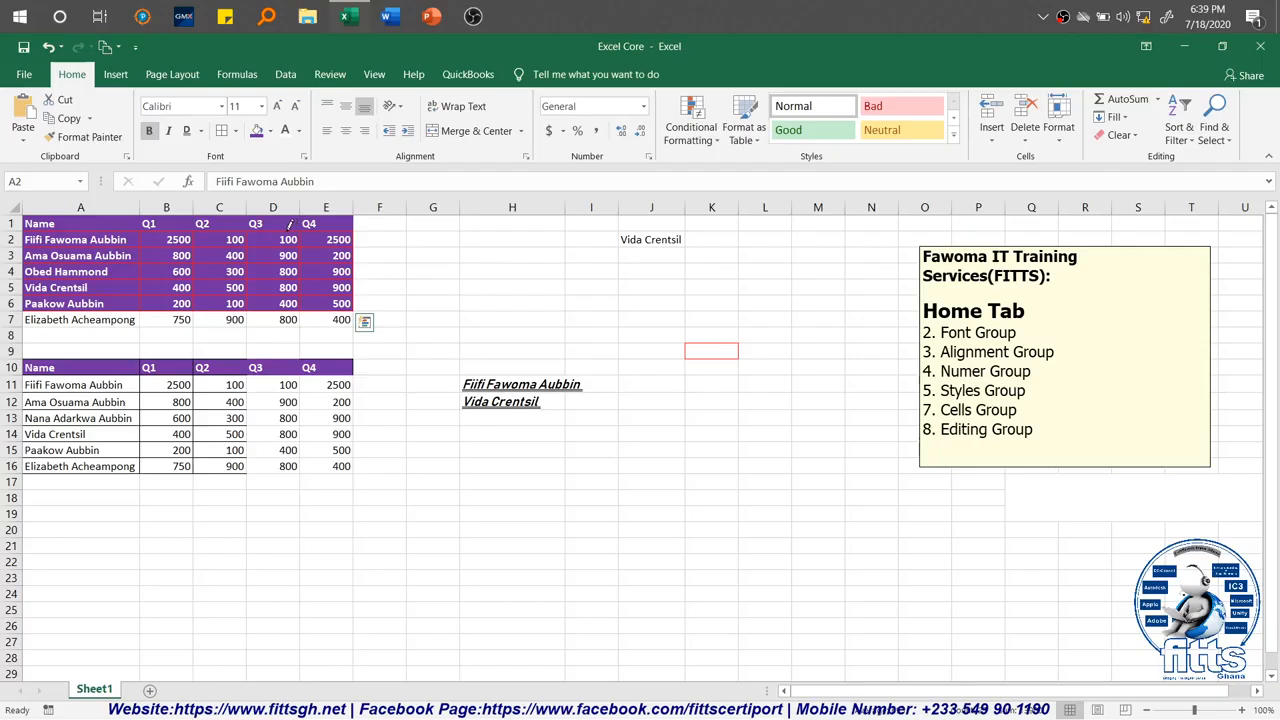
left_click(236, 133)
left_click(236, 133)
key("Escape")
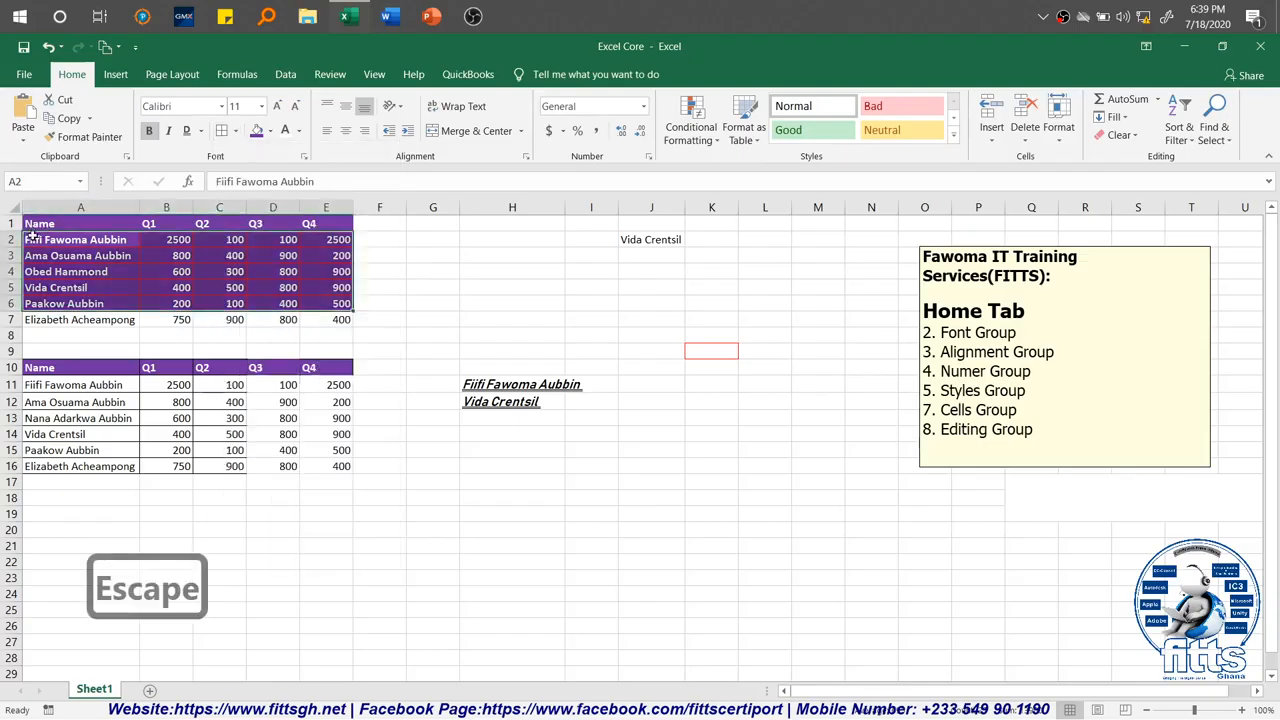
left_click(236, 133)
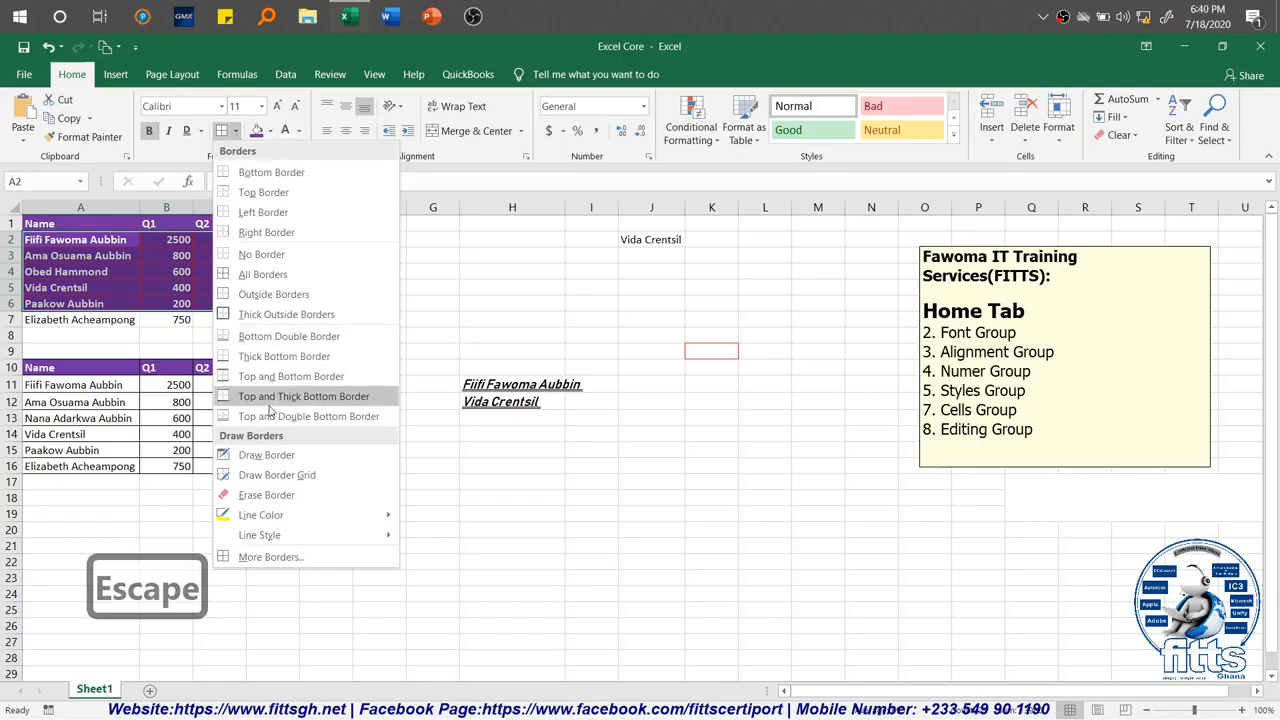
left_click(262, 273)
left_click(282, 368)
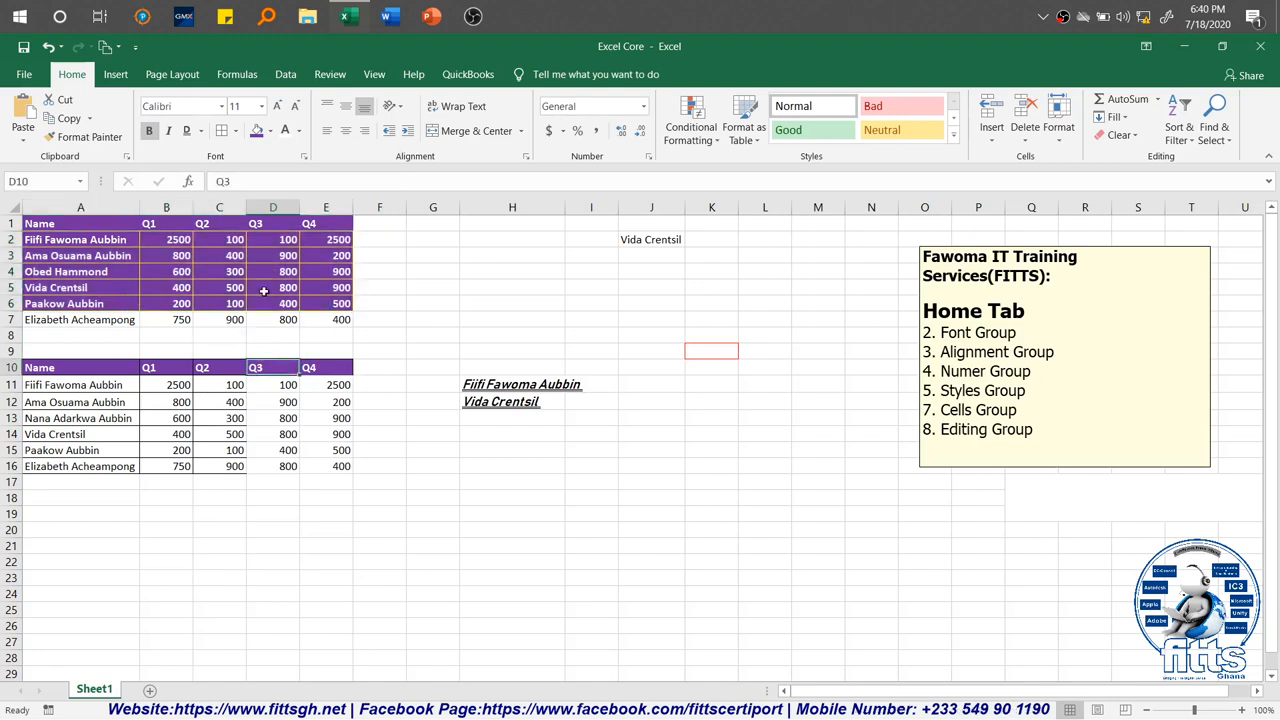
Step: Copy the plain formatting of A7:E7 onto each row from 6 up to header row 1 with Format Painter
left_click(87, 318)
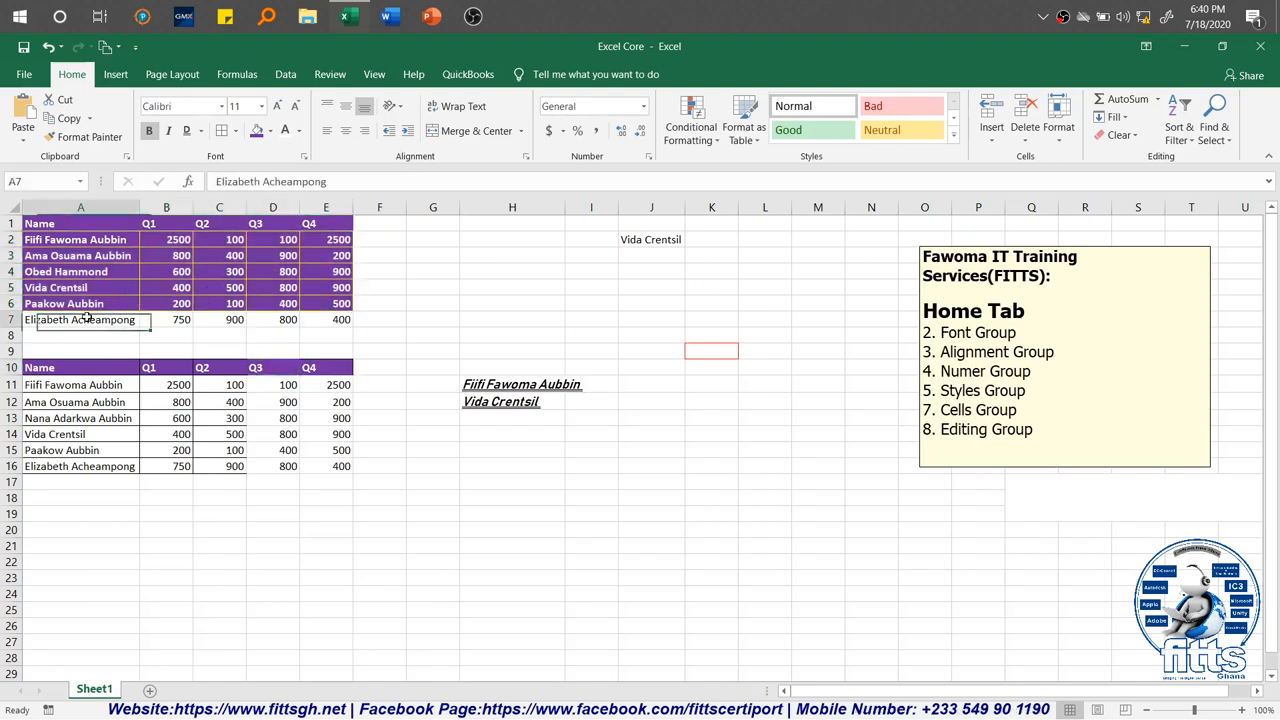
left_click_drag(87, 318, 320, 321)
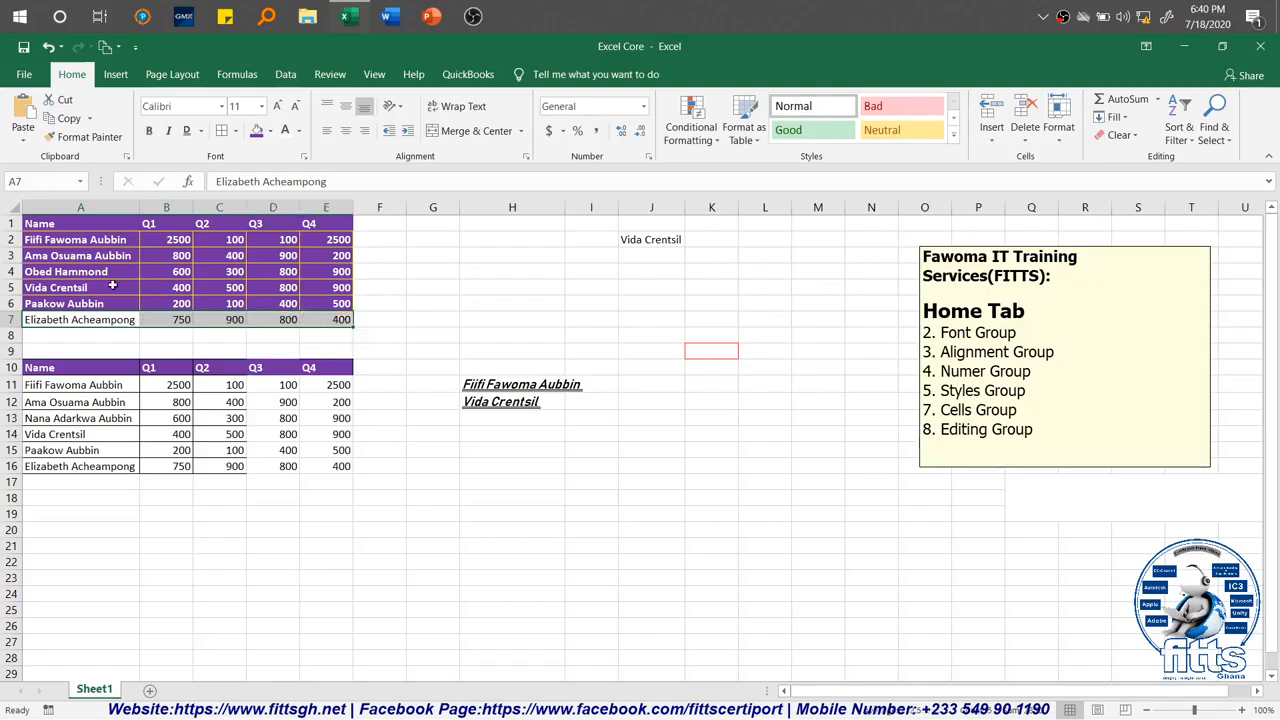
left_click(60, 138)
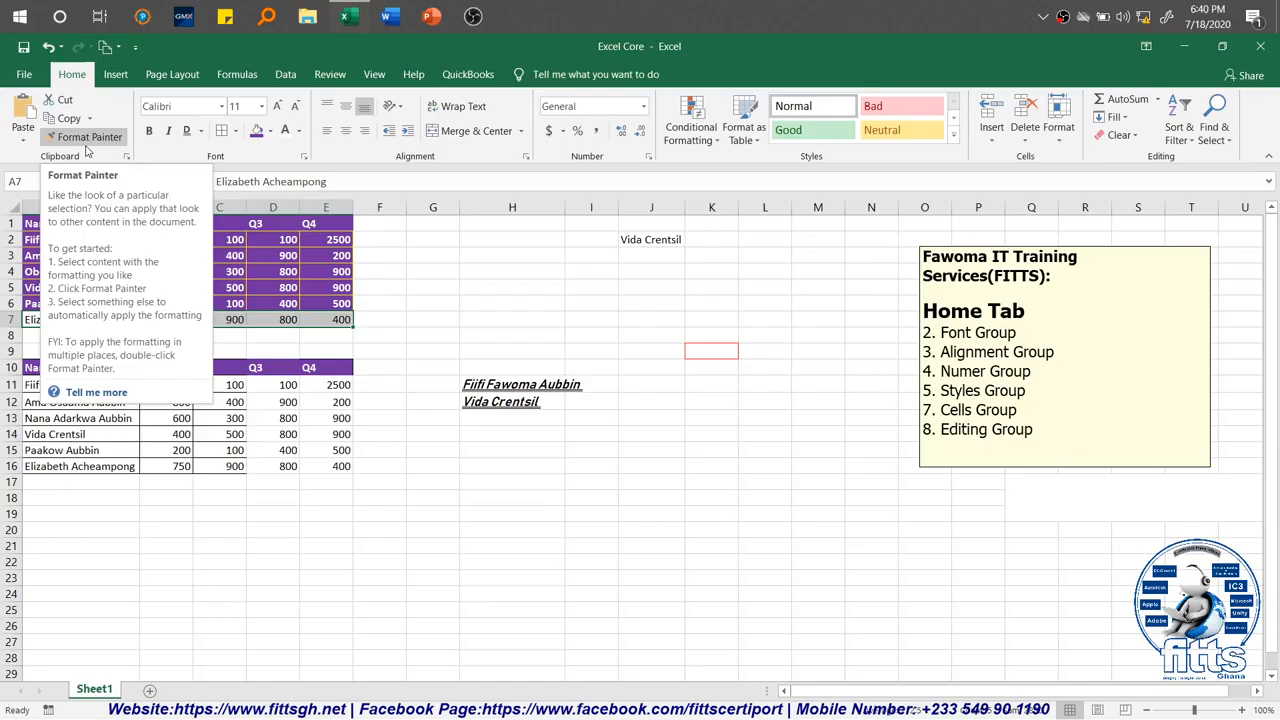
left_click(75, 303)
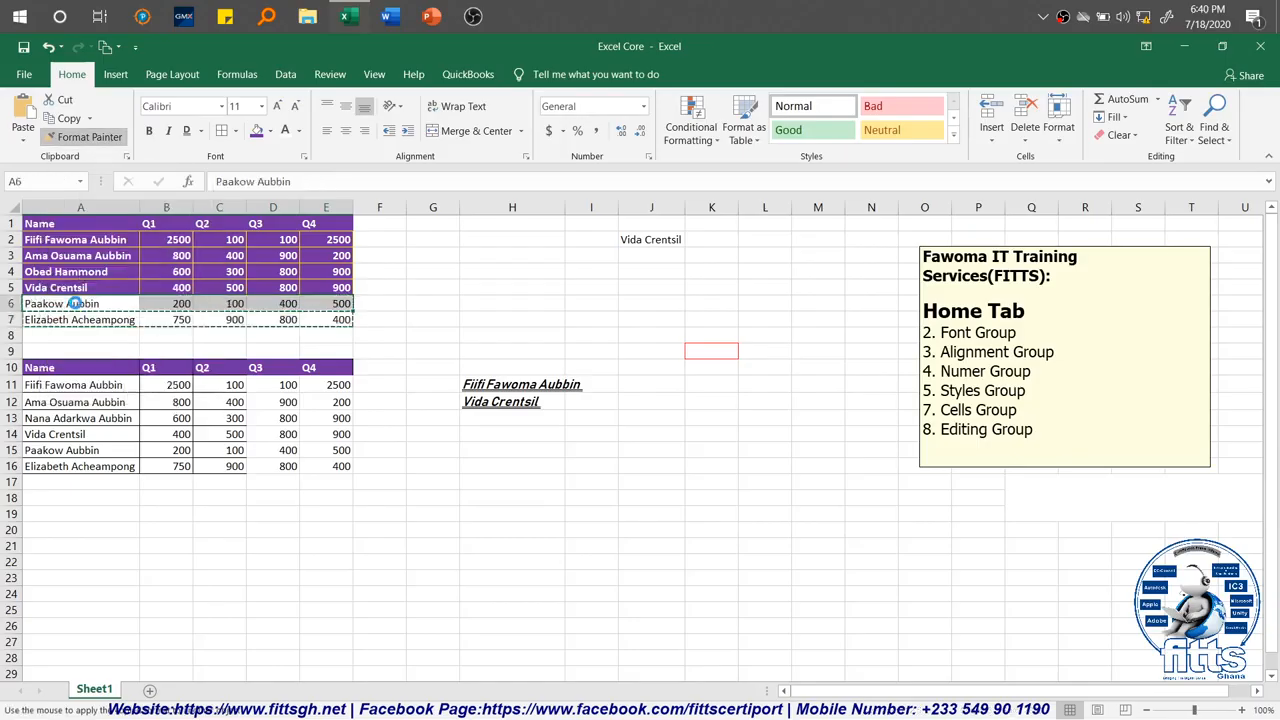
left_click(85, 287)
left_click(88, 271)
left_click(90, 255)
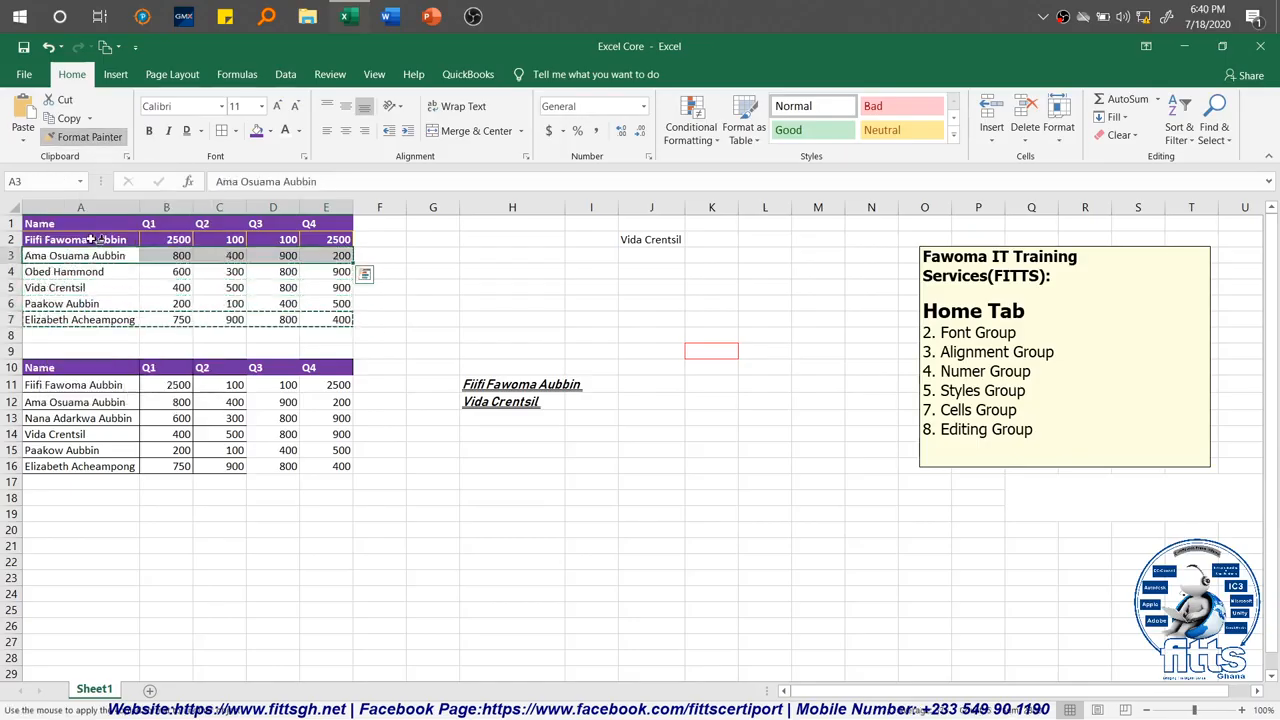
left_click(92, 239)
left_click(105, 223)
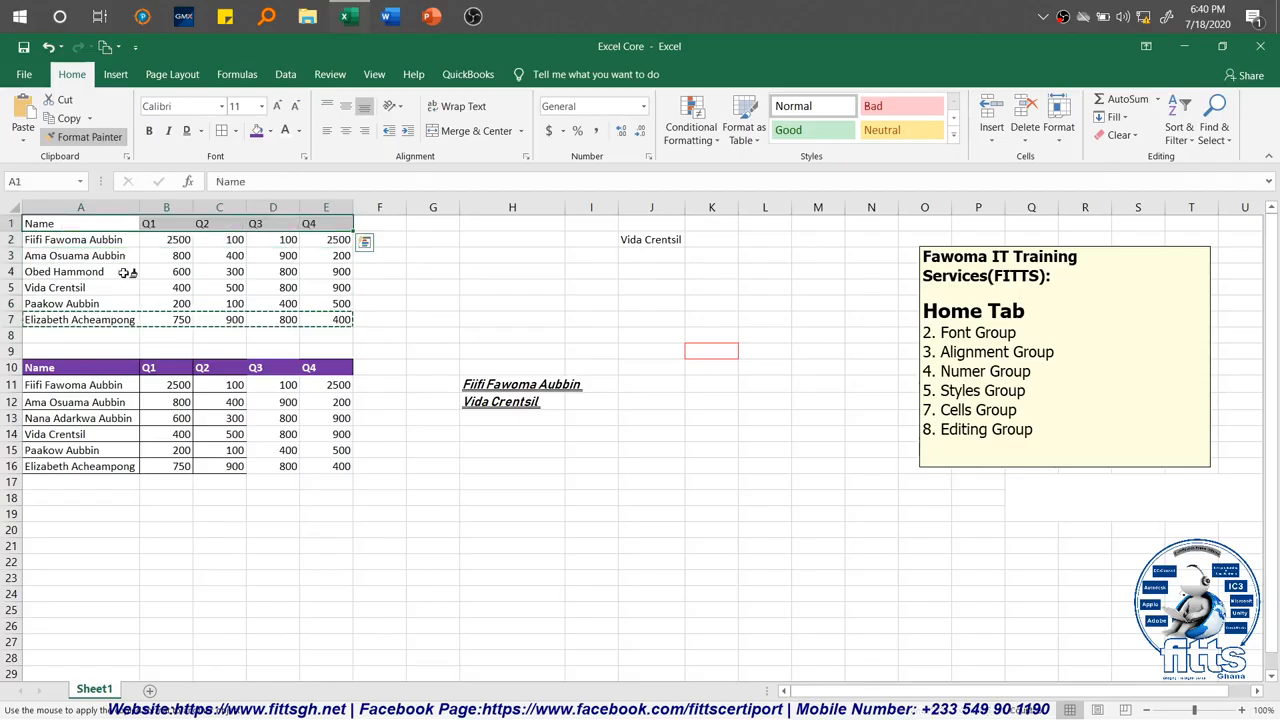
key("Escape")
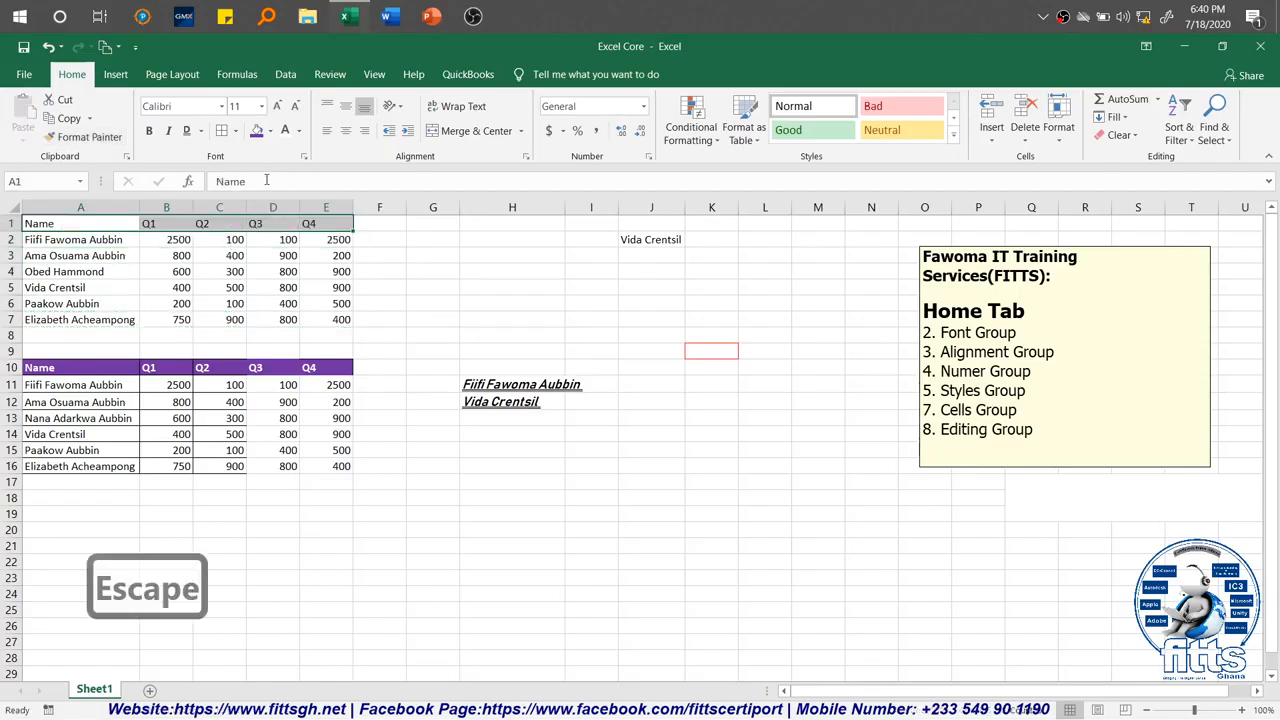
Step: Fill the first table's header cells A1:E1 with yellow and set their font color to a blue theme color
left_click_drag(107, 282, 102, 277)
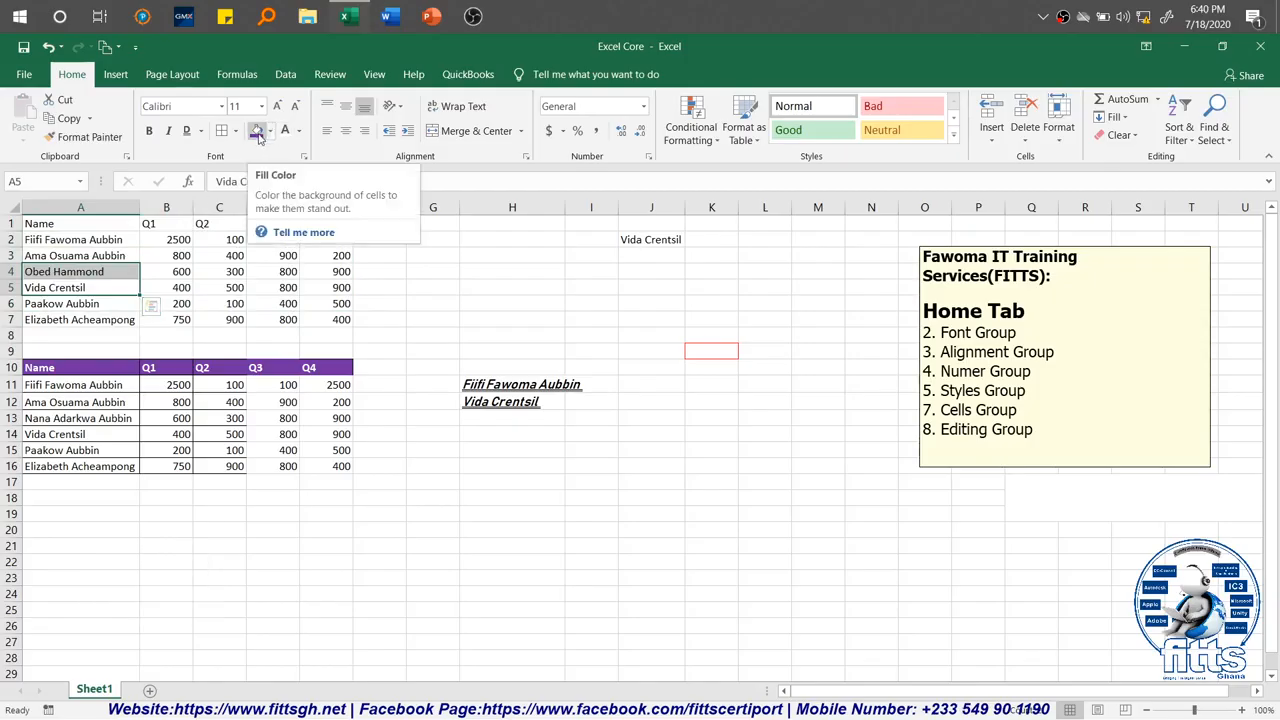
left_click_drag(62, 224, 318, 220)
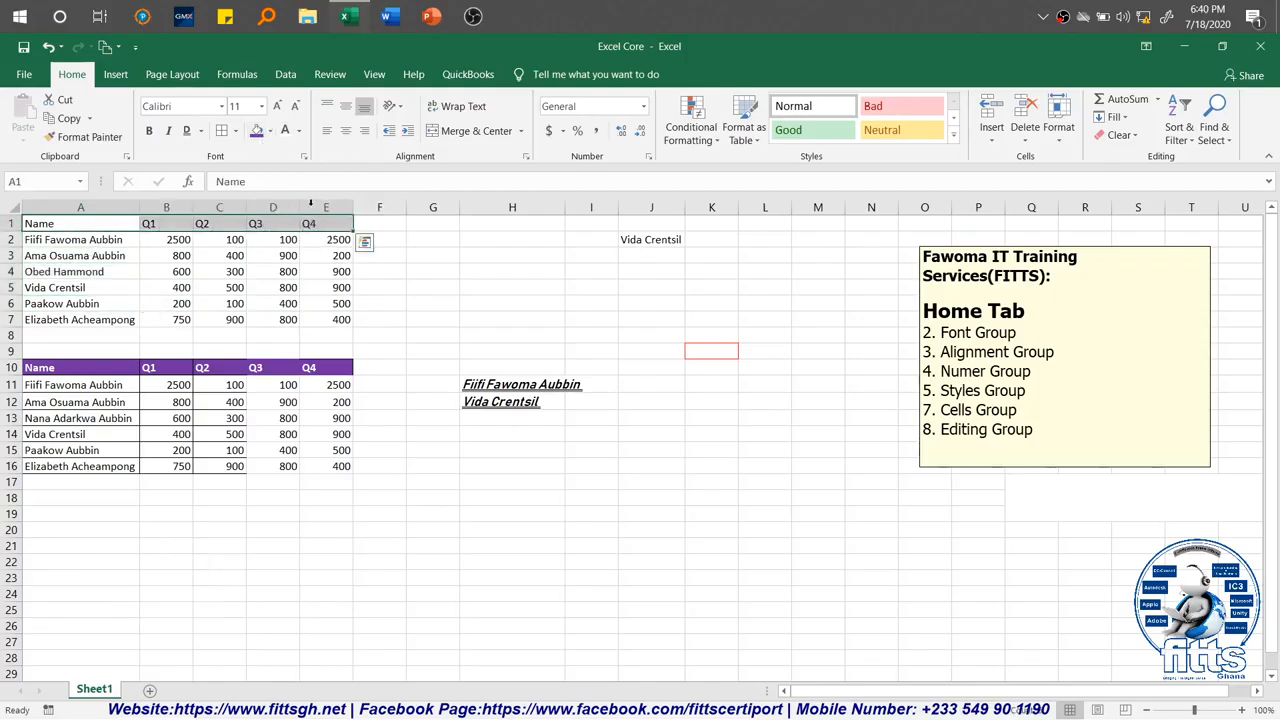
left_click(270, 132)
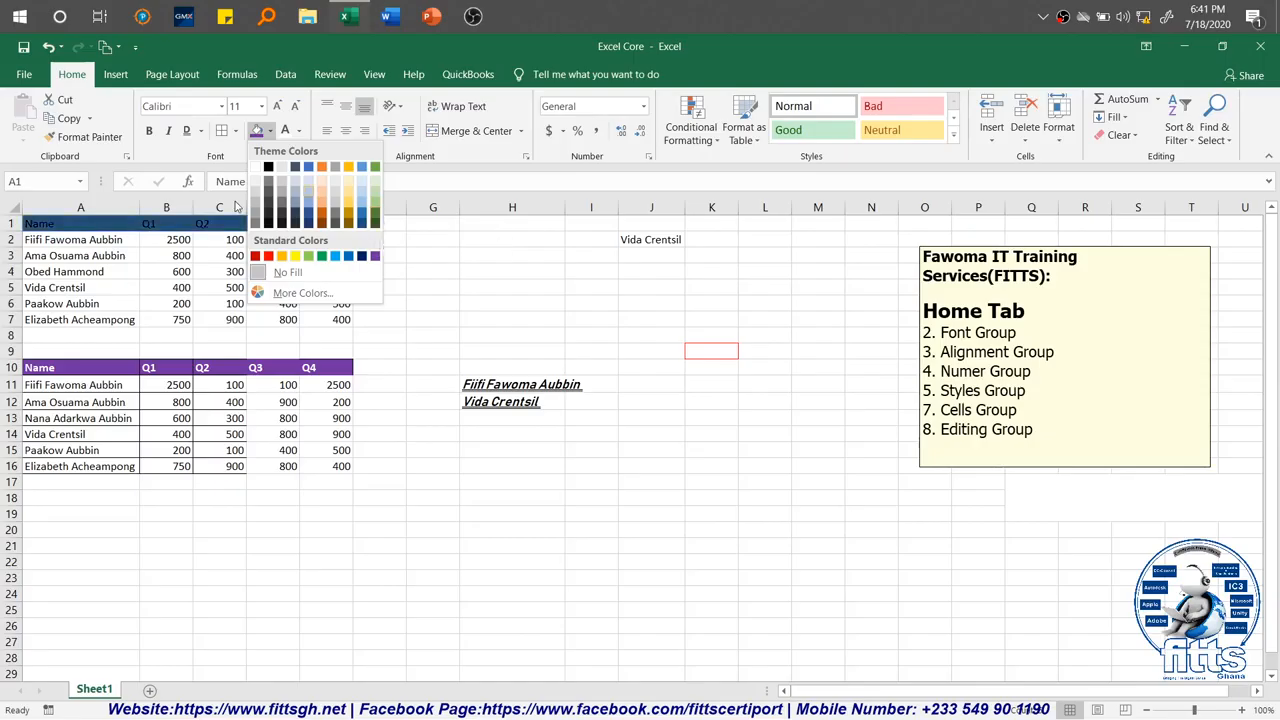
left_click(156, 256)
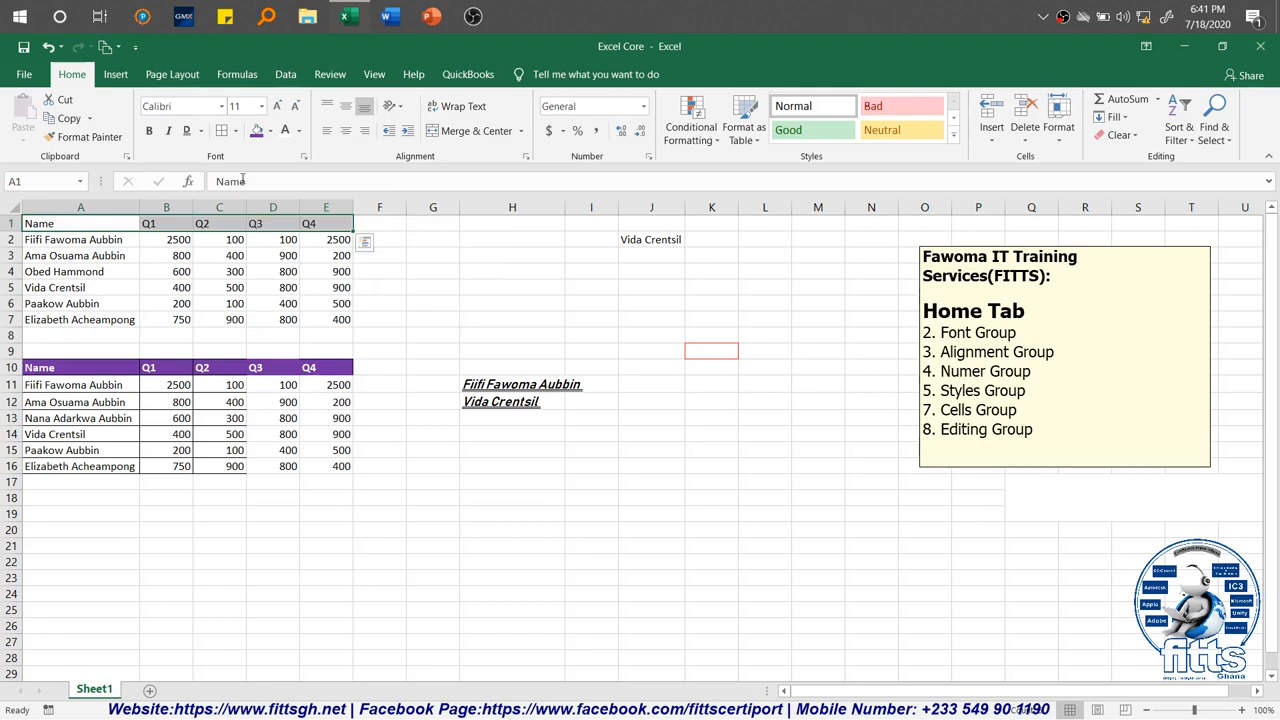
left_click(268, 131)
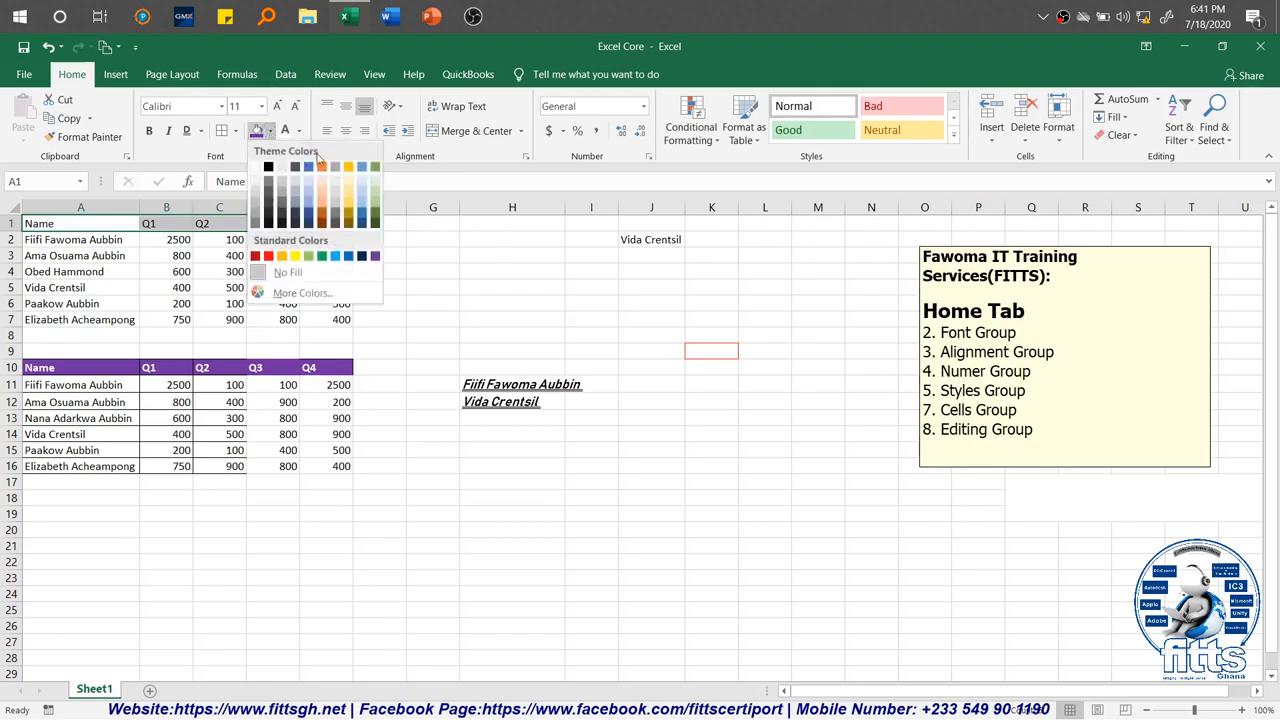
left_click(295, 256)
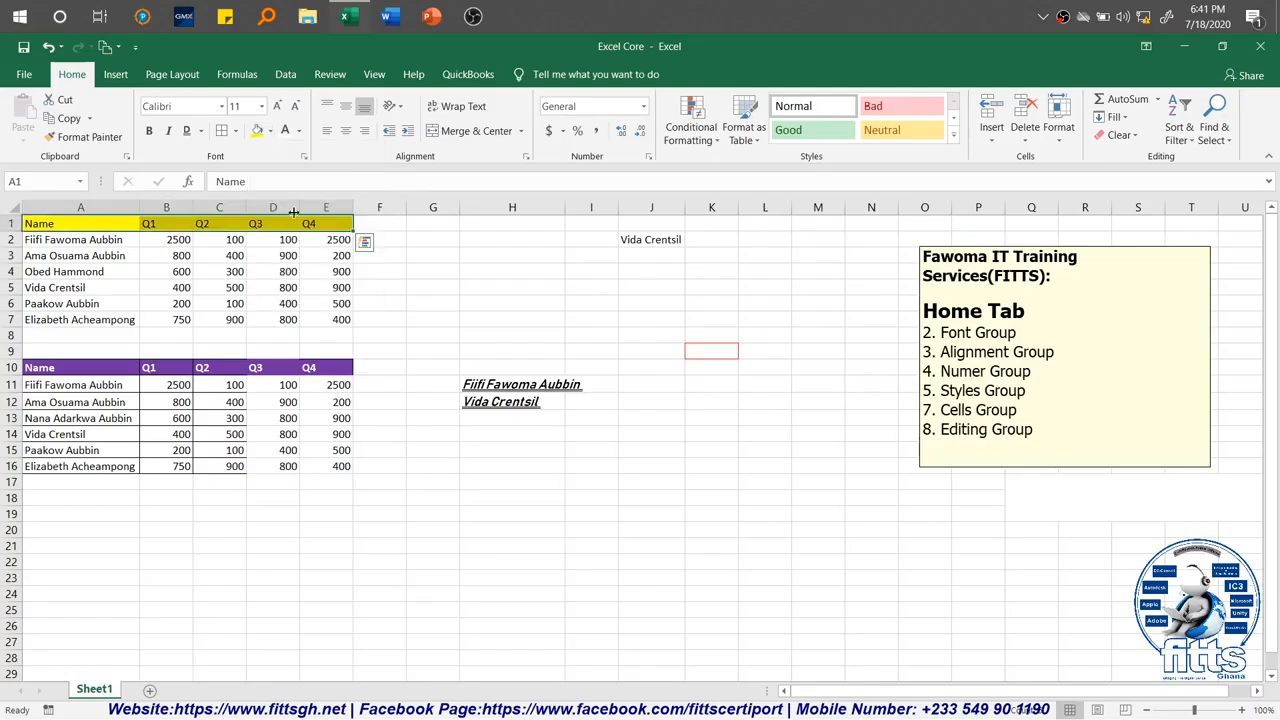
left_click(300, 131)
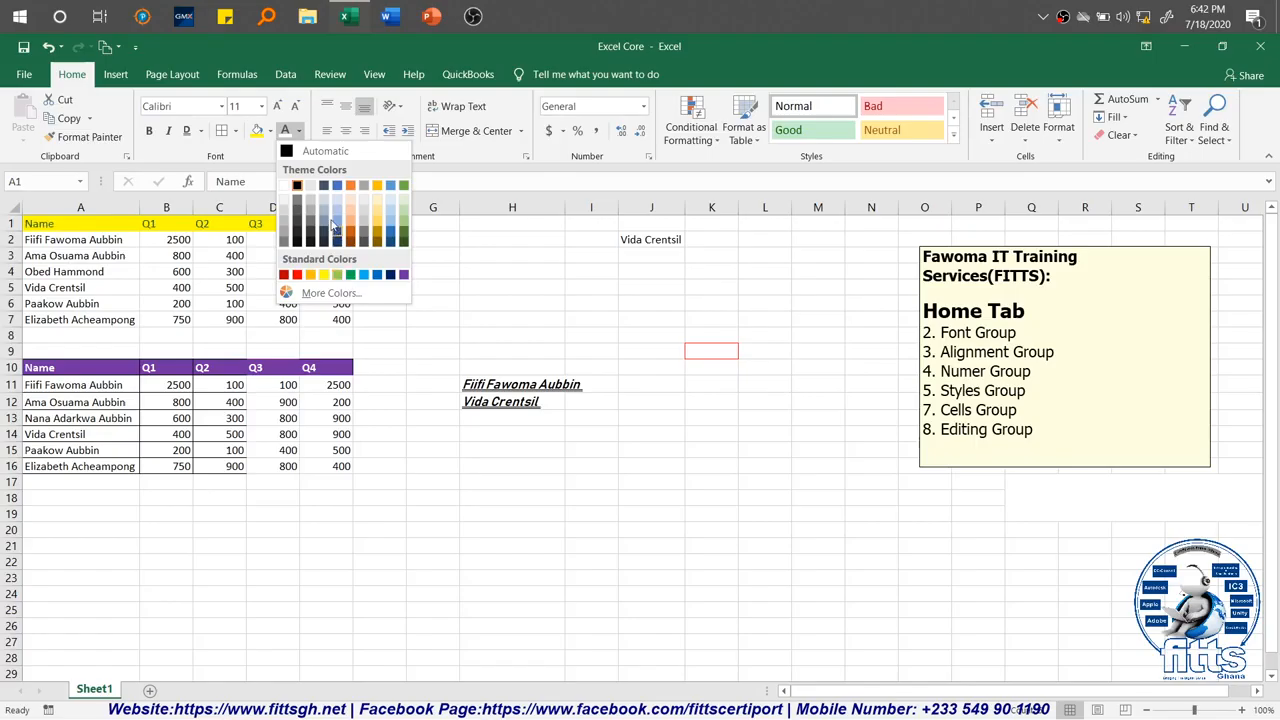
left_click(377, 186)
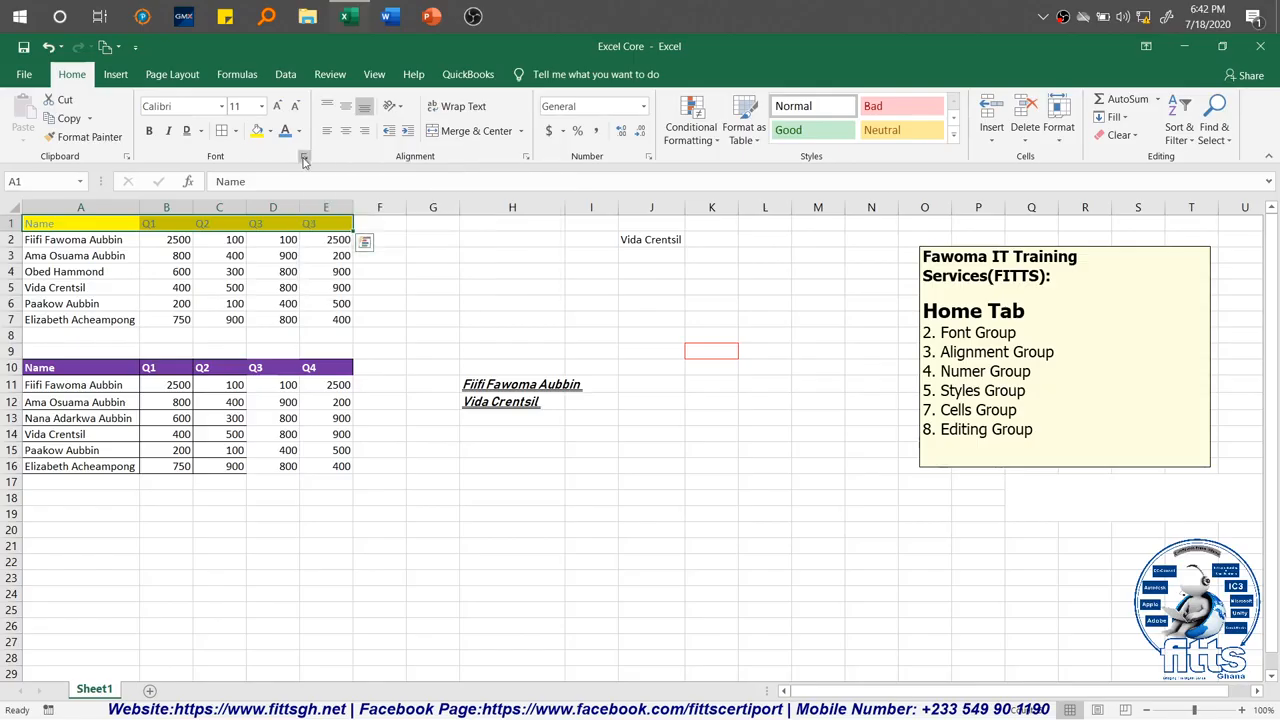
Step: Reset the header cells A1:E1 to Normal font through Format Cells and save the workbook
left_click(304, 160)
left_click_drag(590, 88, 591, 113)
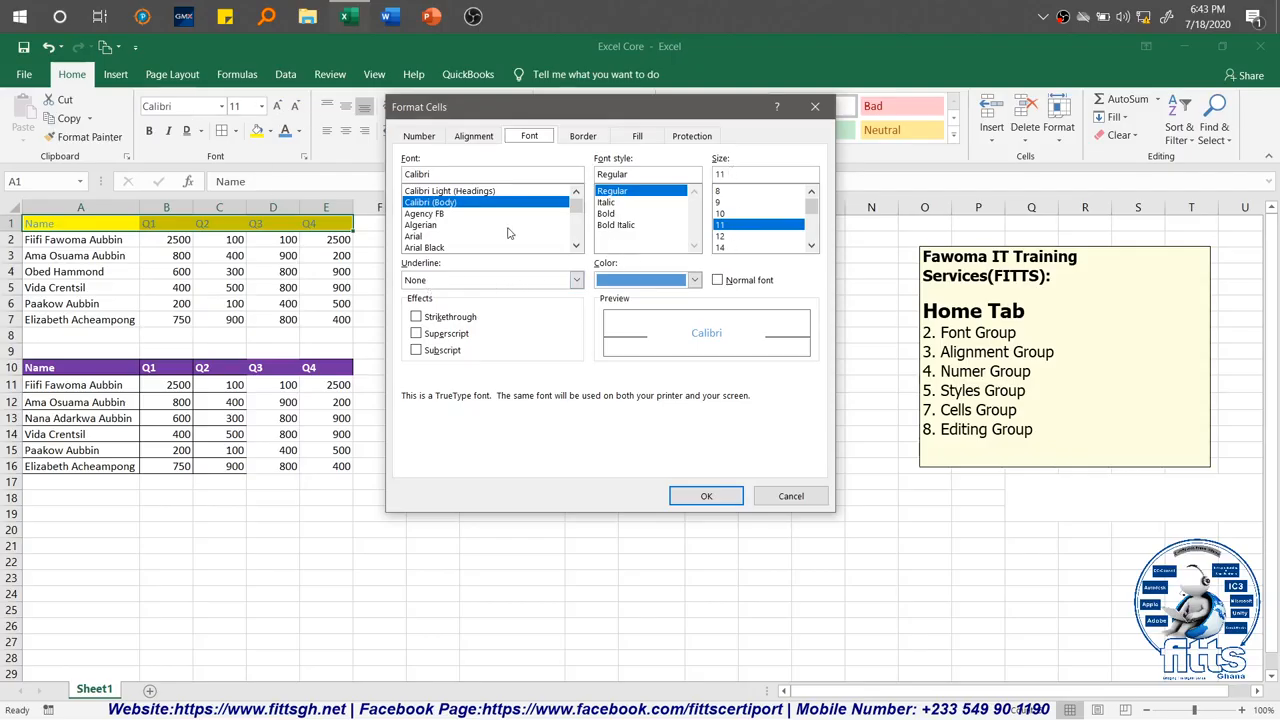
left_click(577, 282)
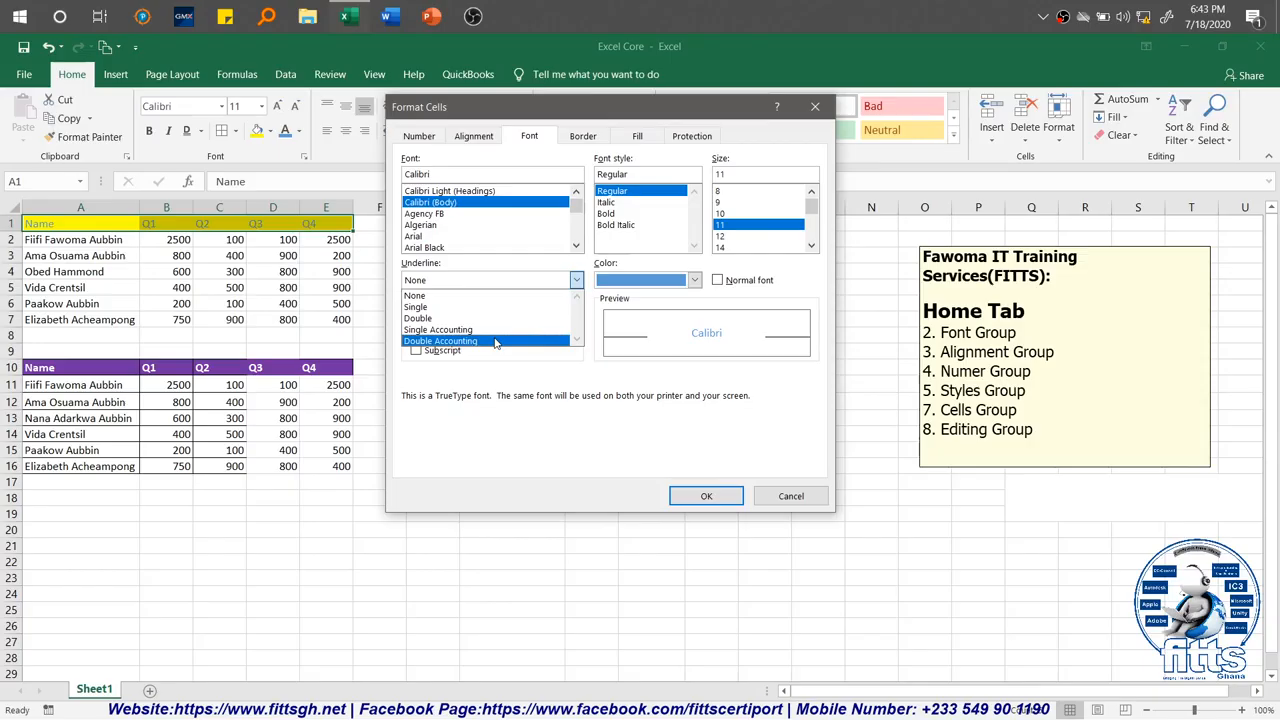
left_click(515, 375)
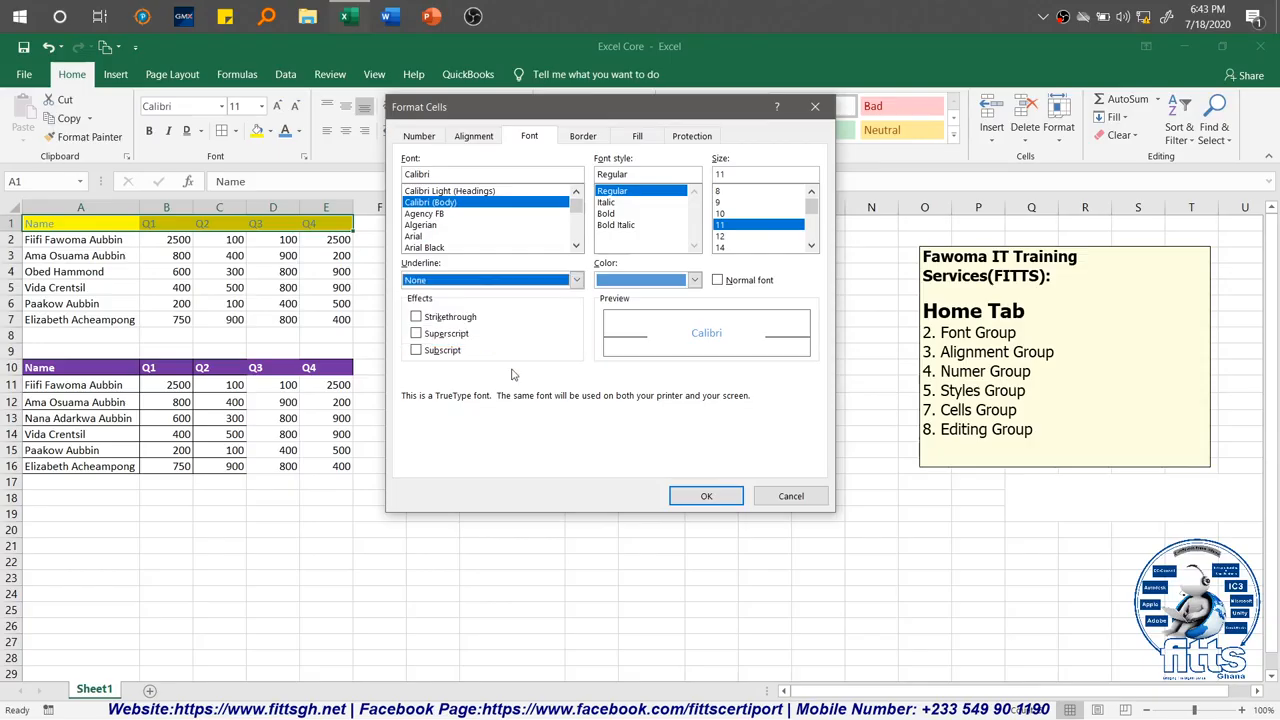
left_click(717, 282)
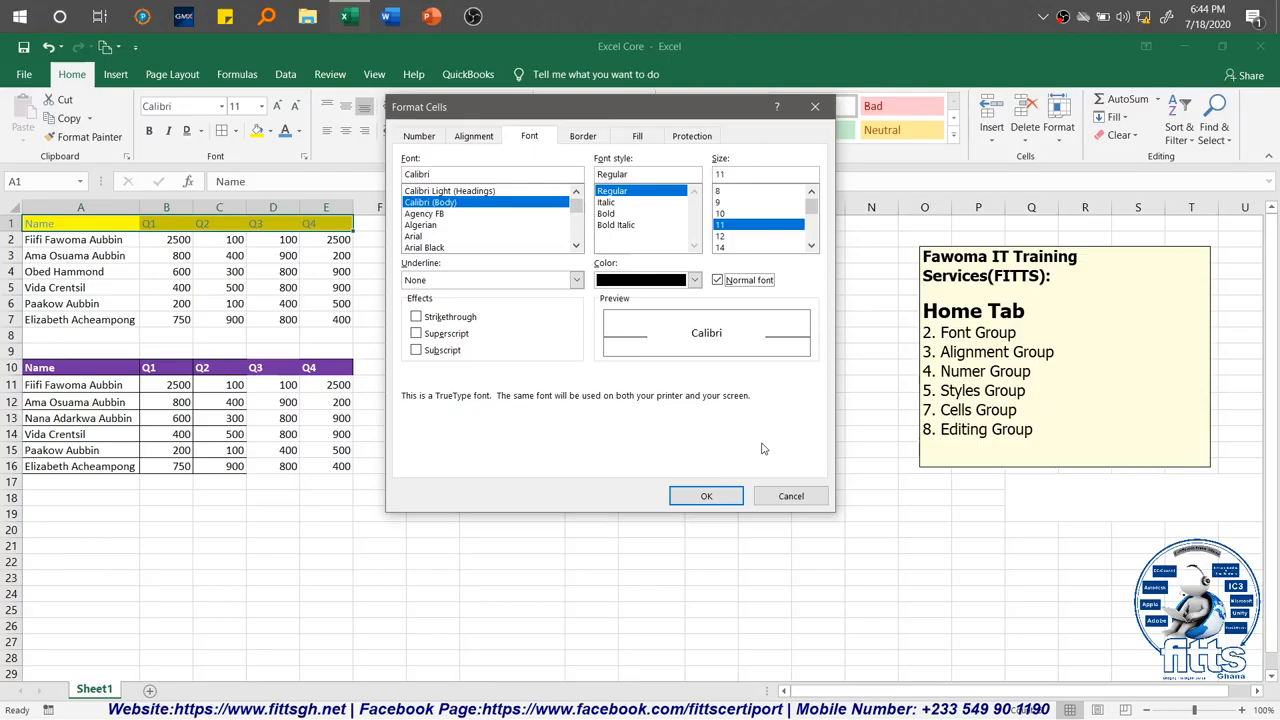
left_click(706, 497)
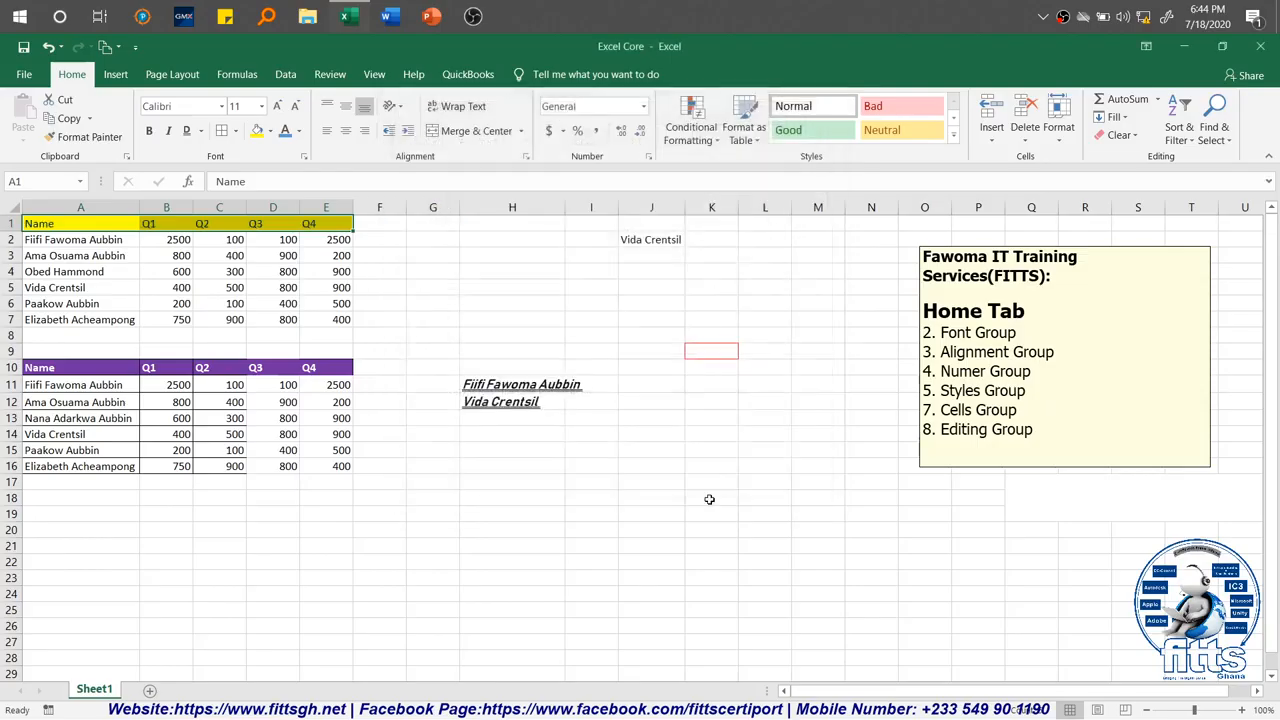
left_click(566, 438)
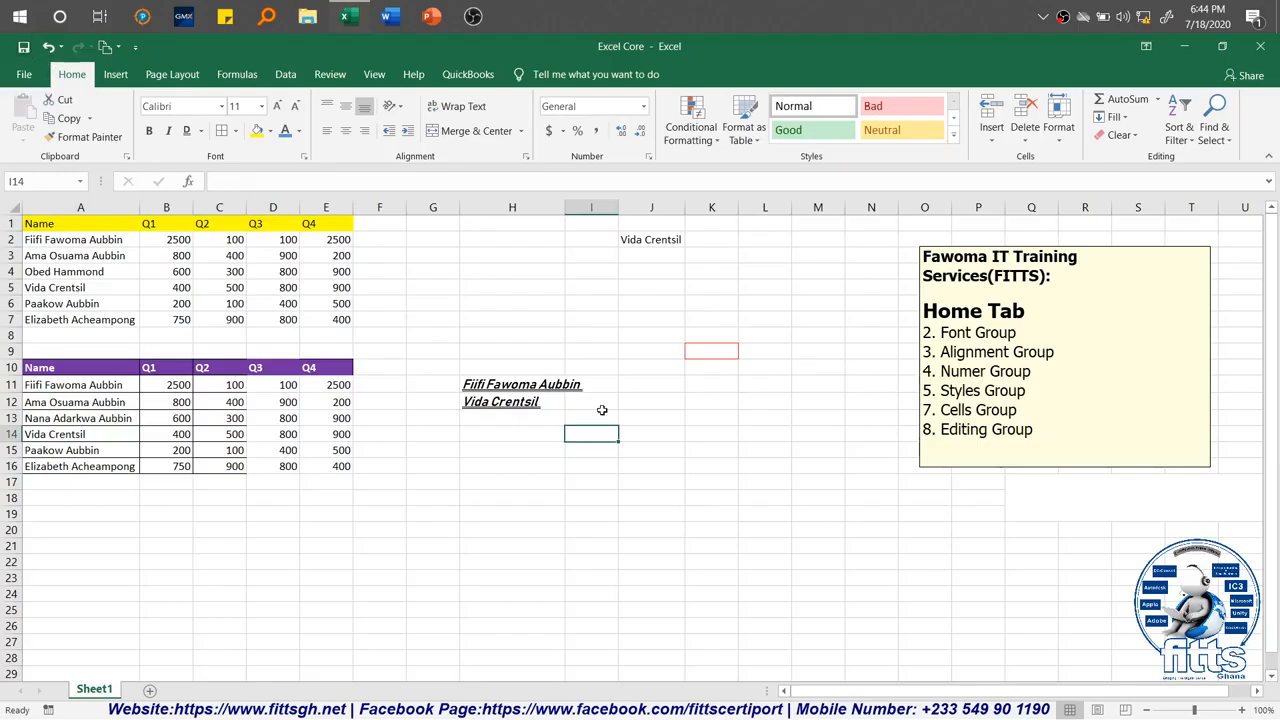
key("ctrl+s")
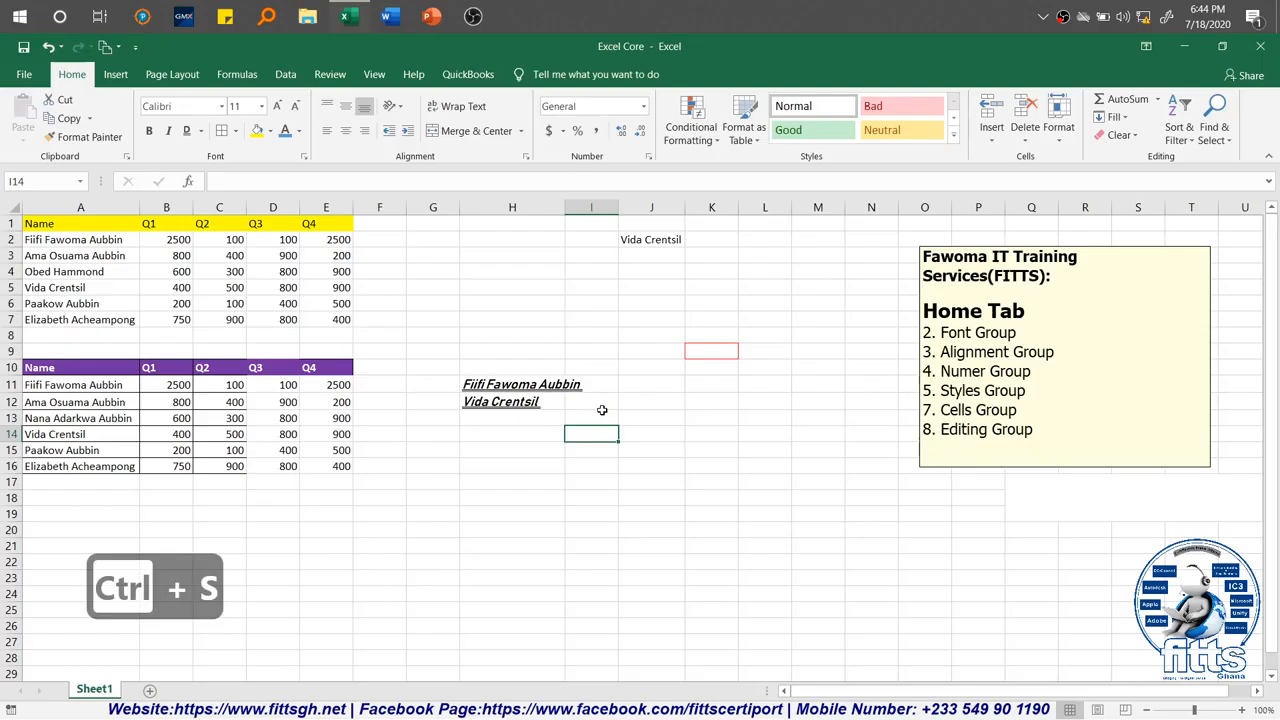